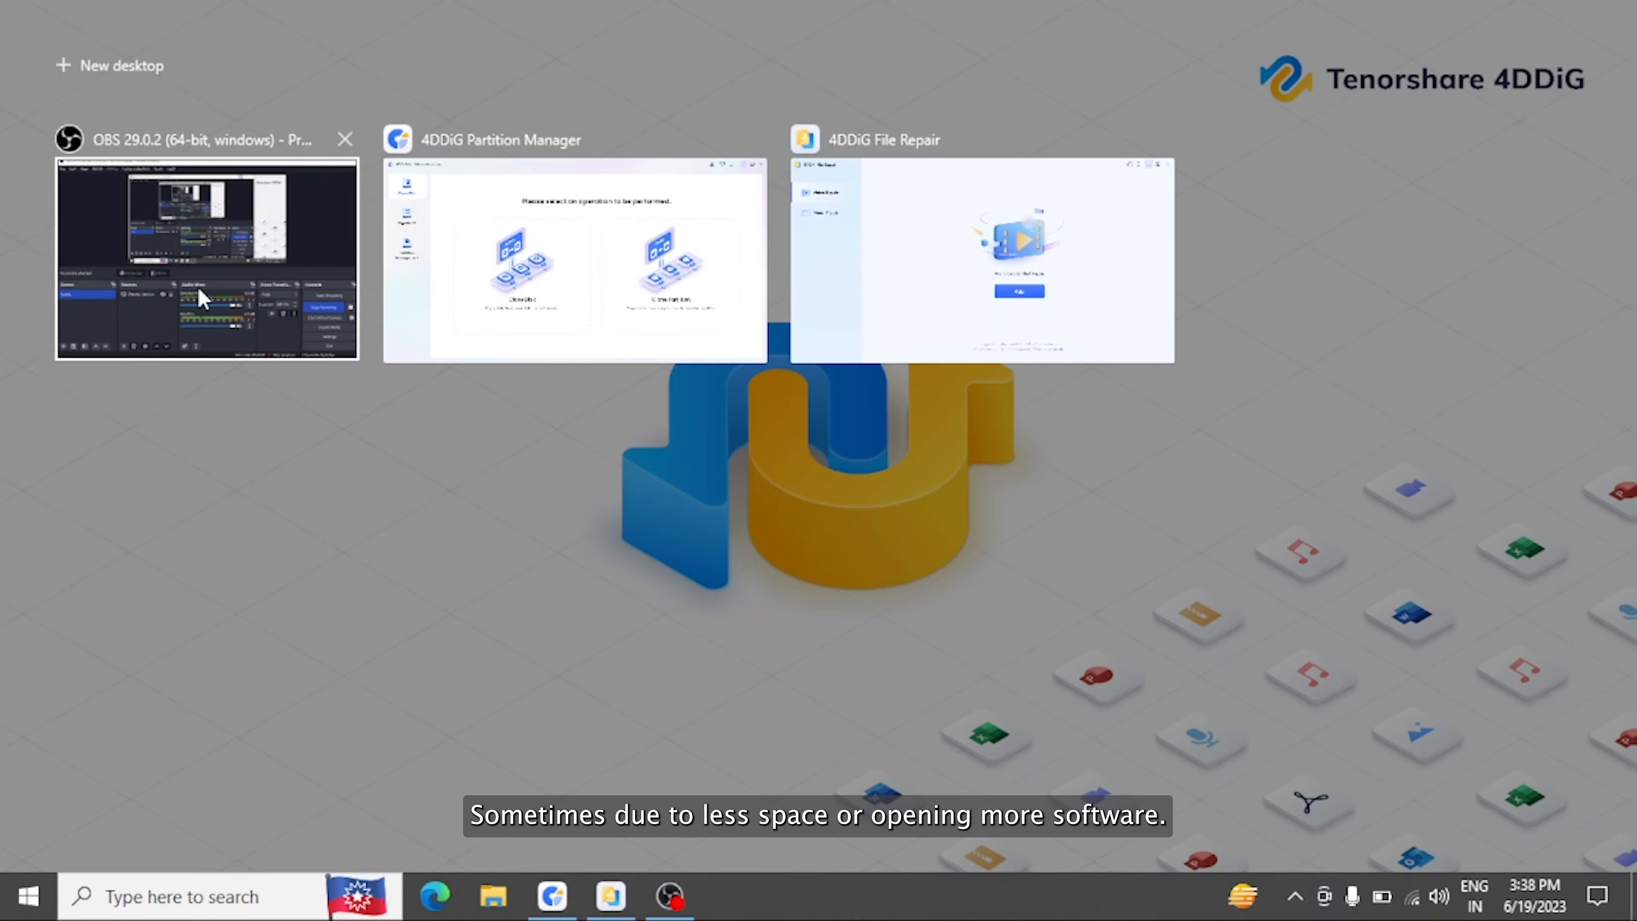
Open Disk Management and rescan all disks.
key(Escape)
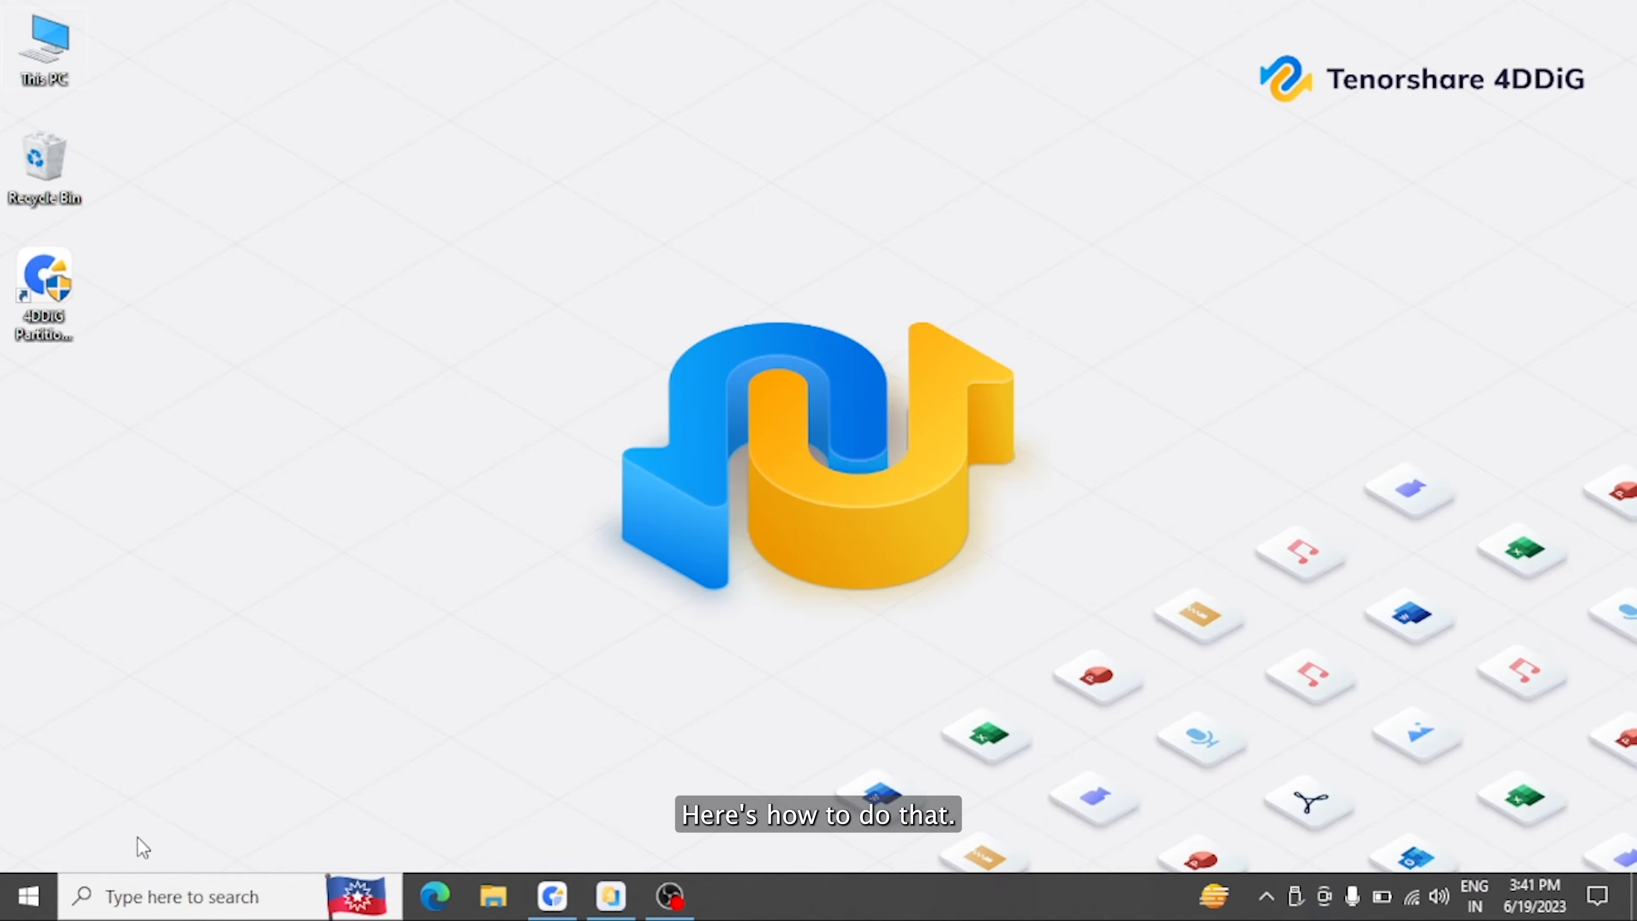
right_click(33, 895)
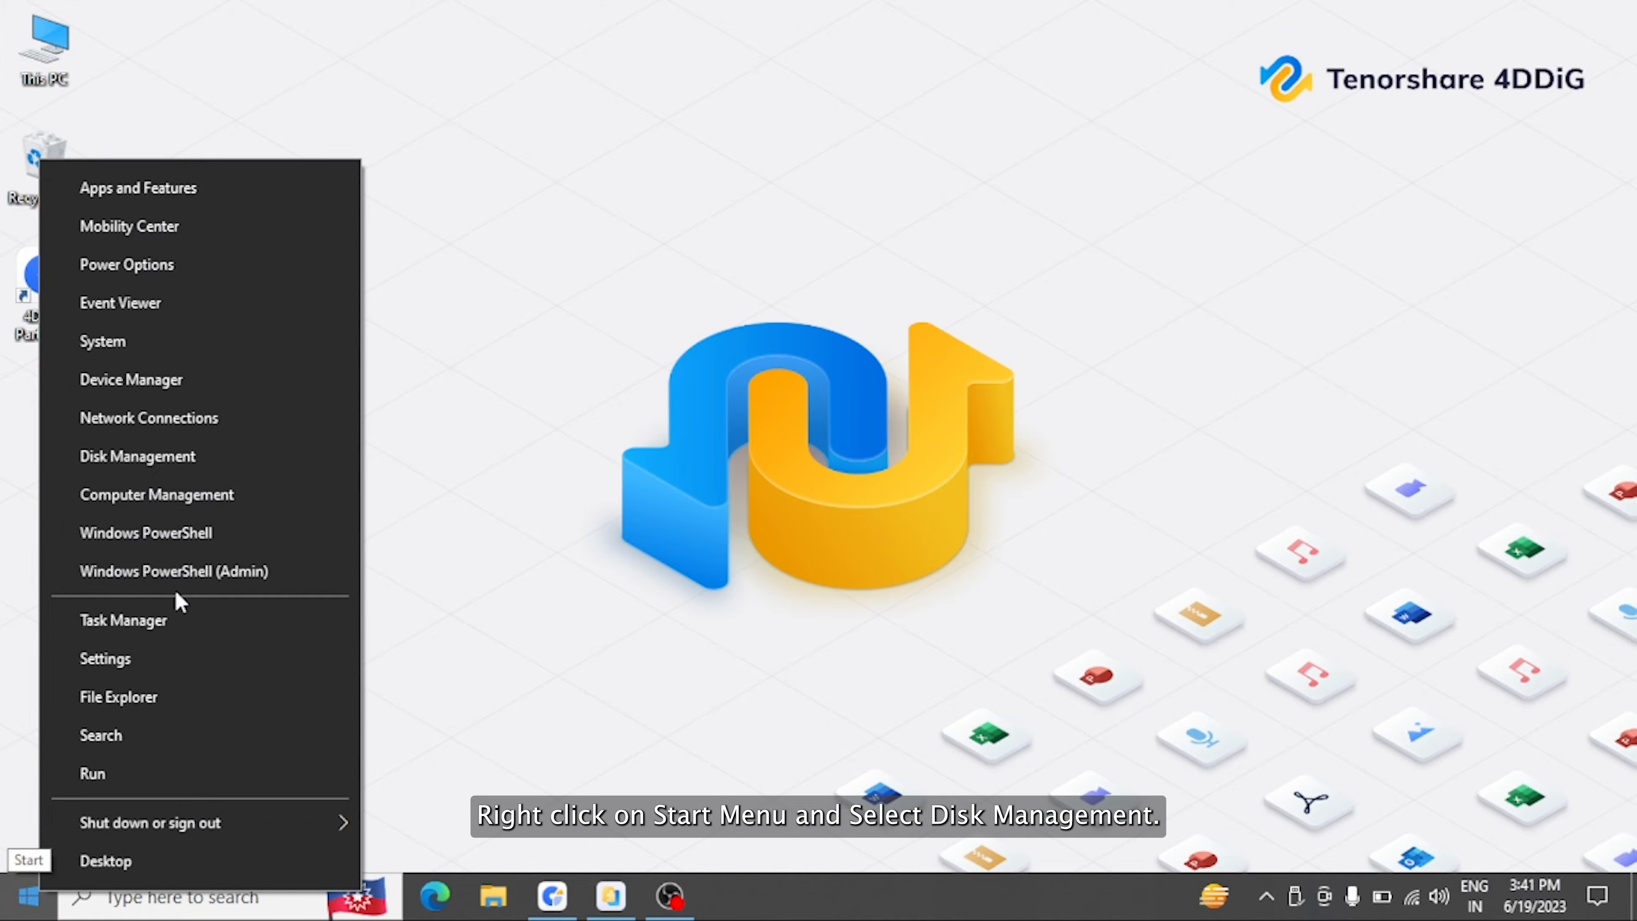
click(201, 456)
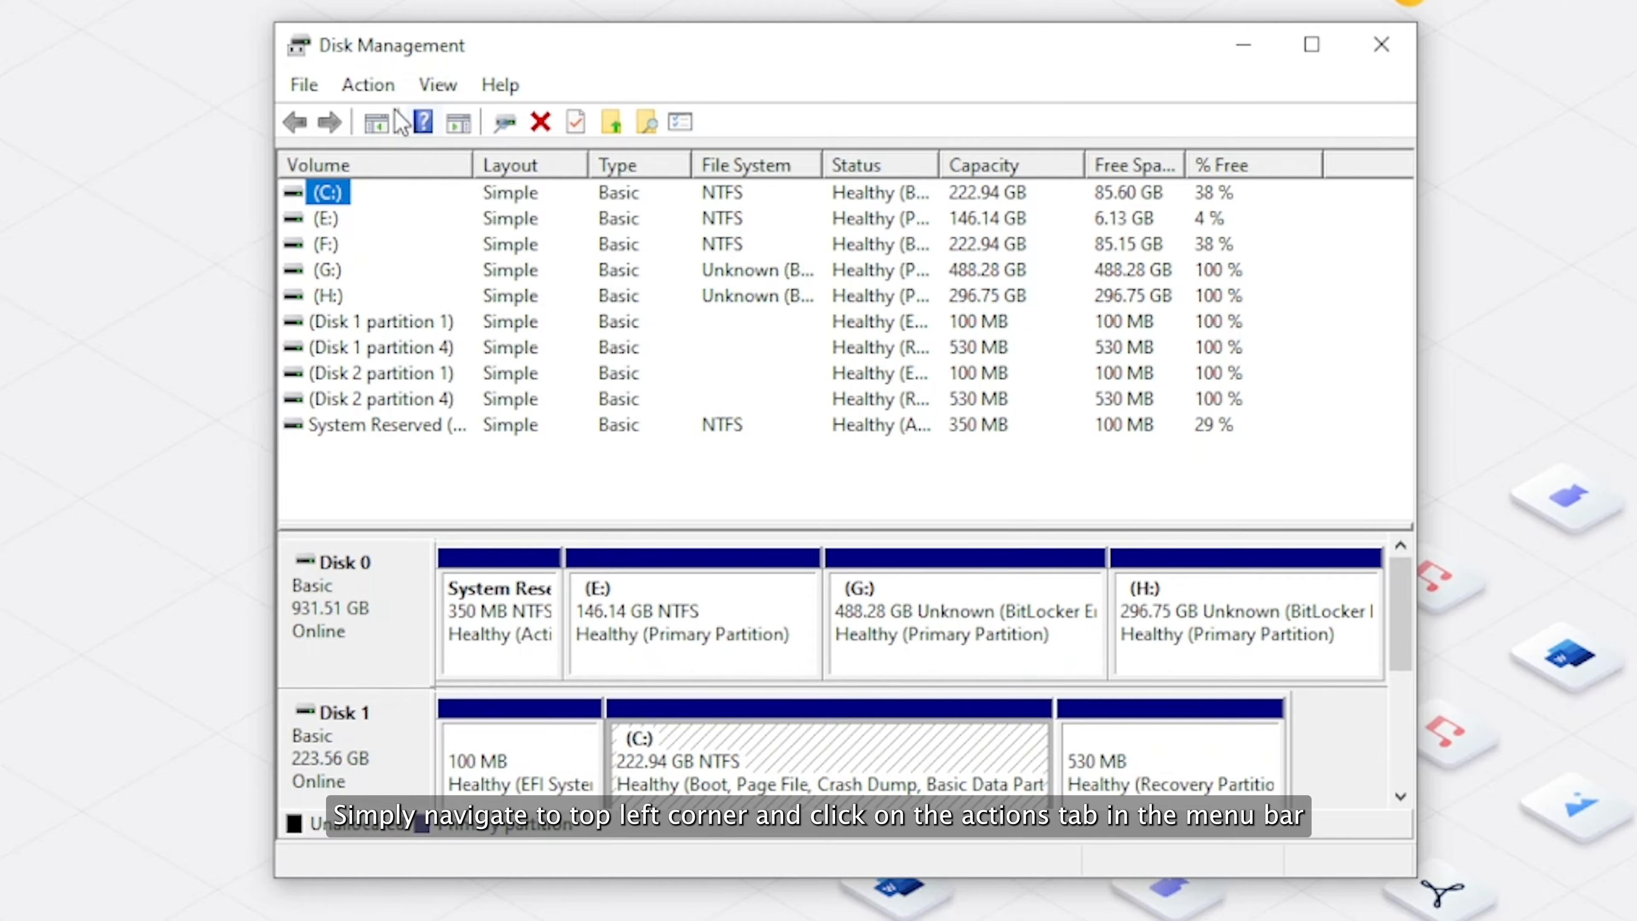
click(370, 84)
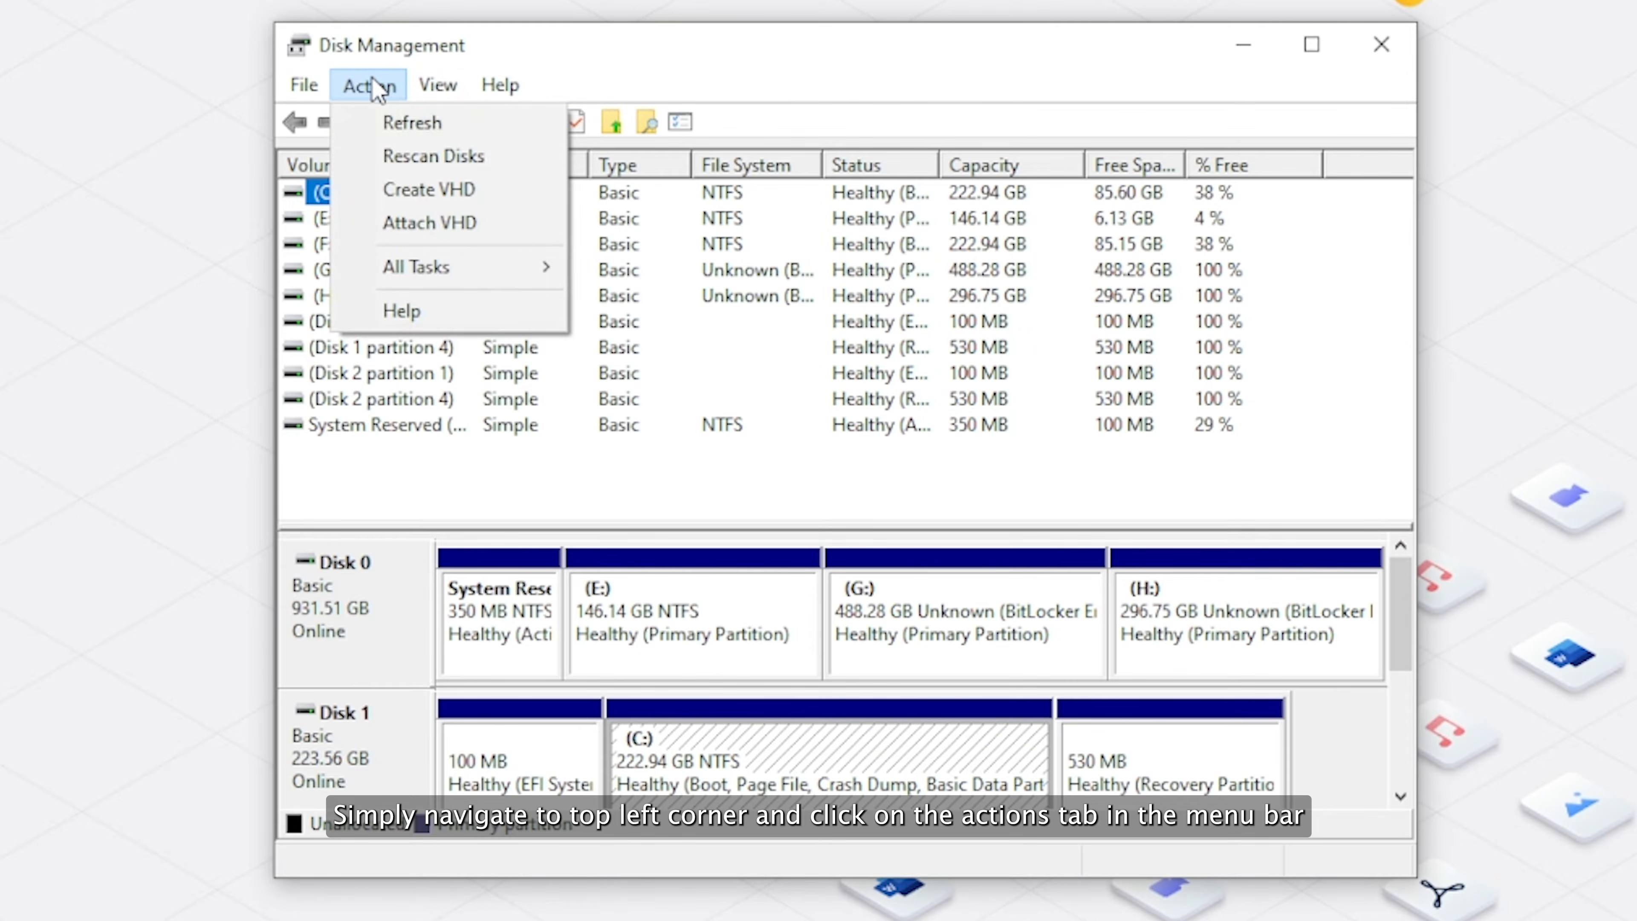
click(459, 156)
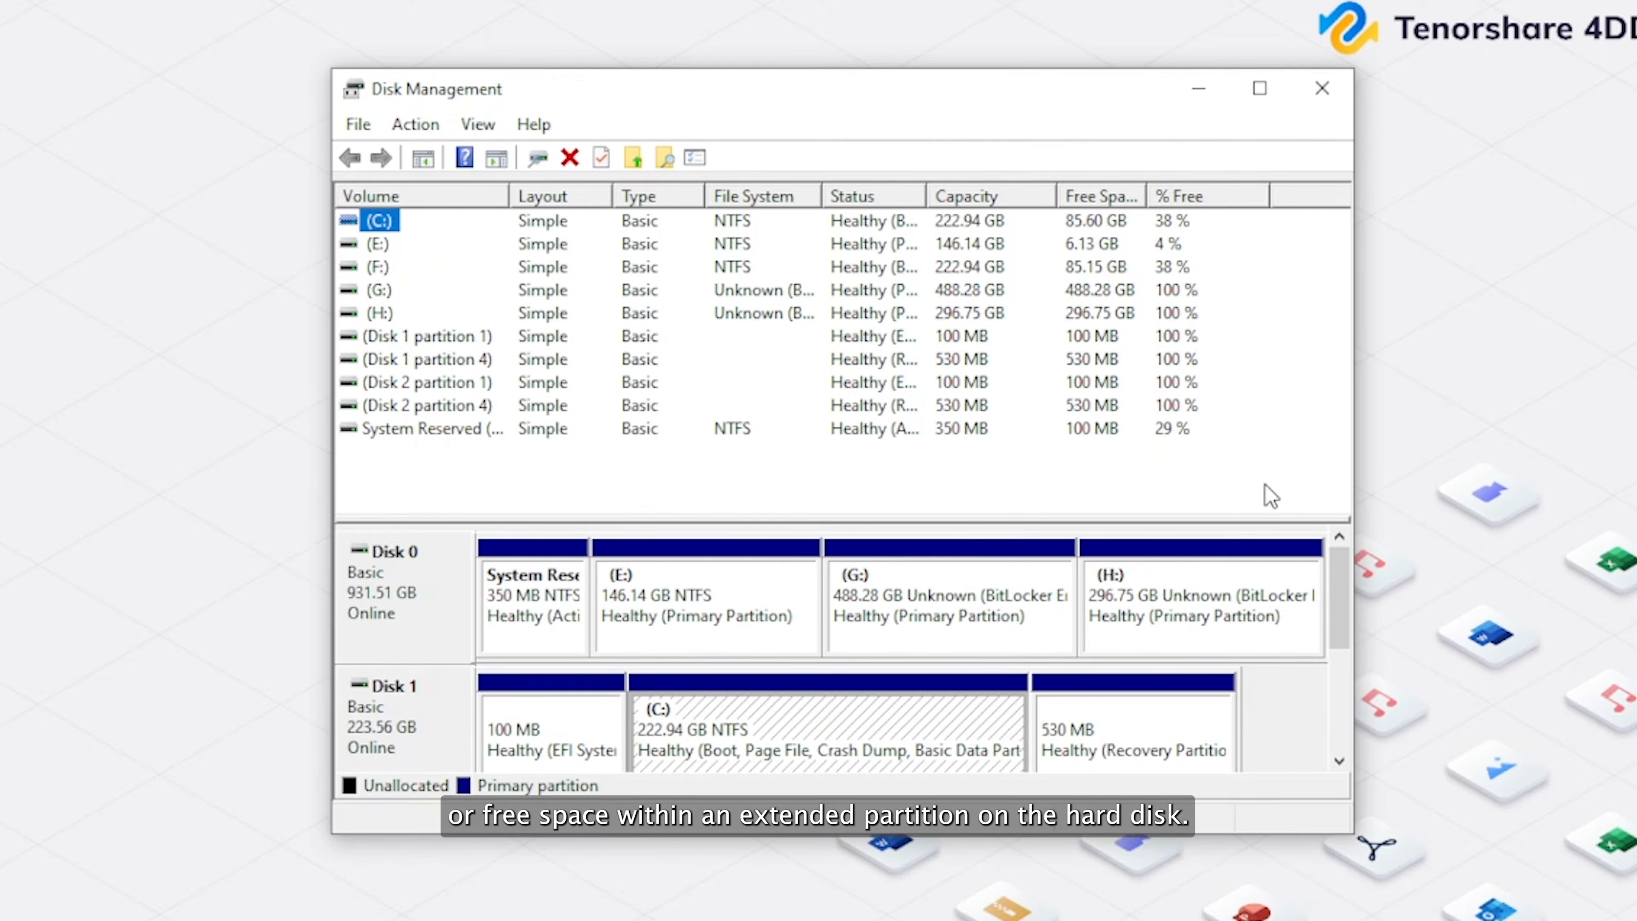
Delete the 222.94 GB (F:) volume on Disk 2.
drag(1343, 597, 1345, 693)
click(1089, 575)
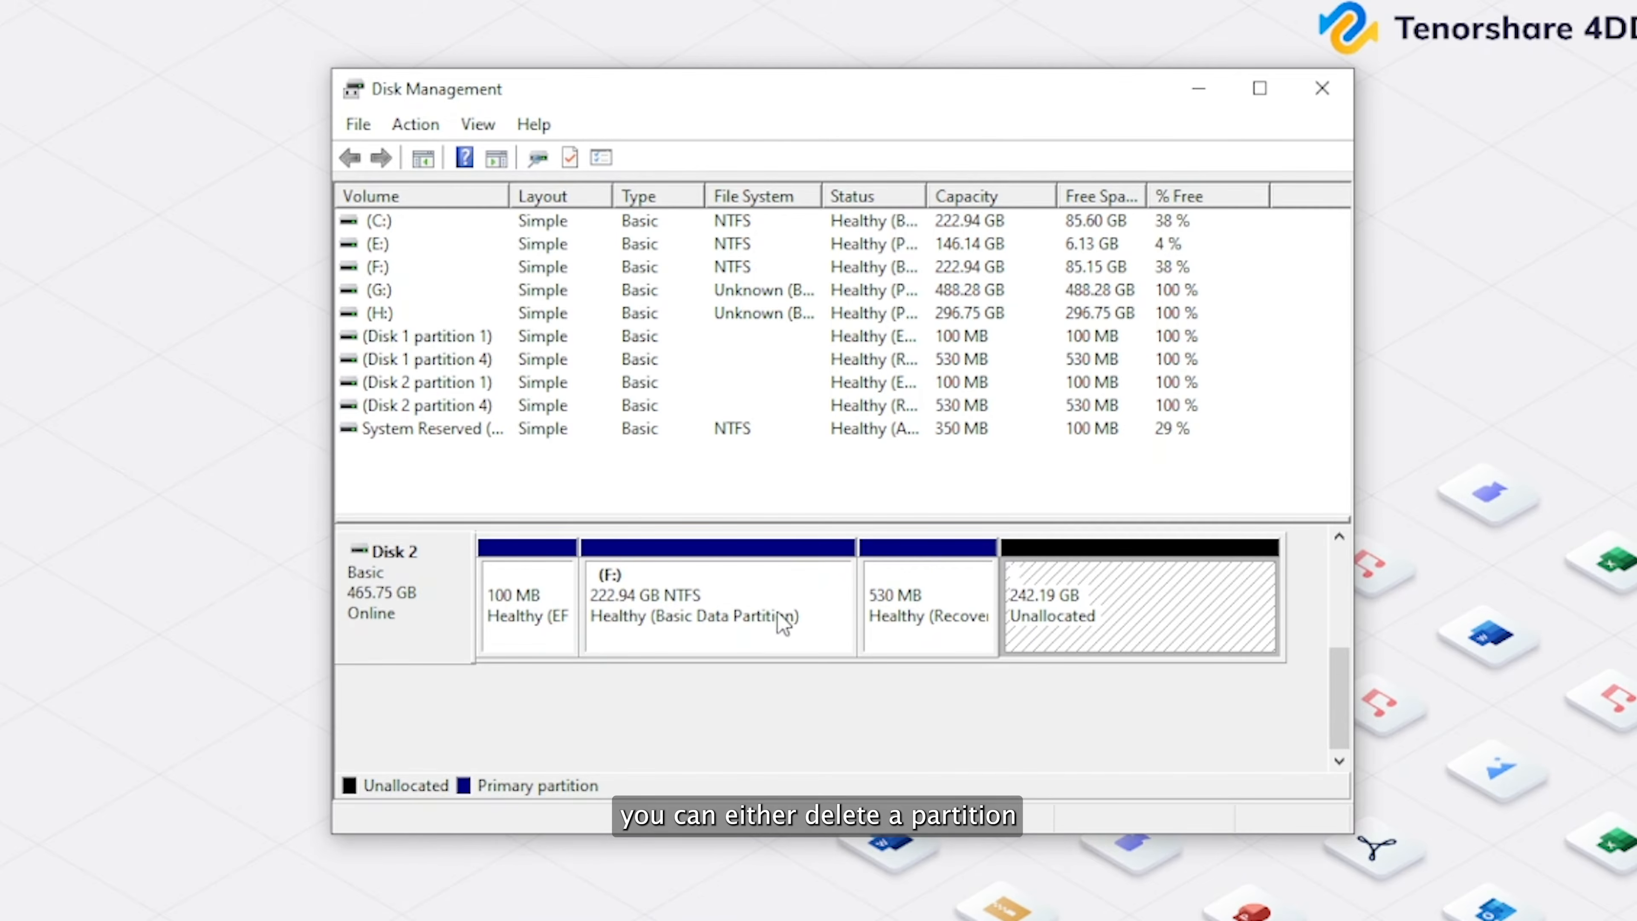
click(761, 619)
right_click(757, 616)
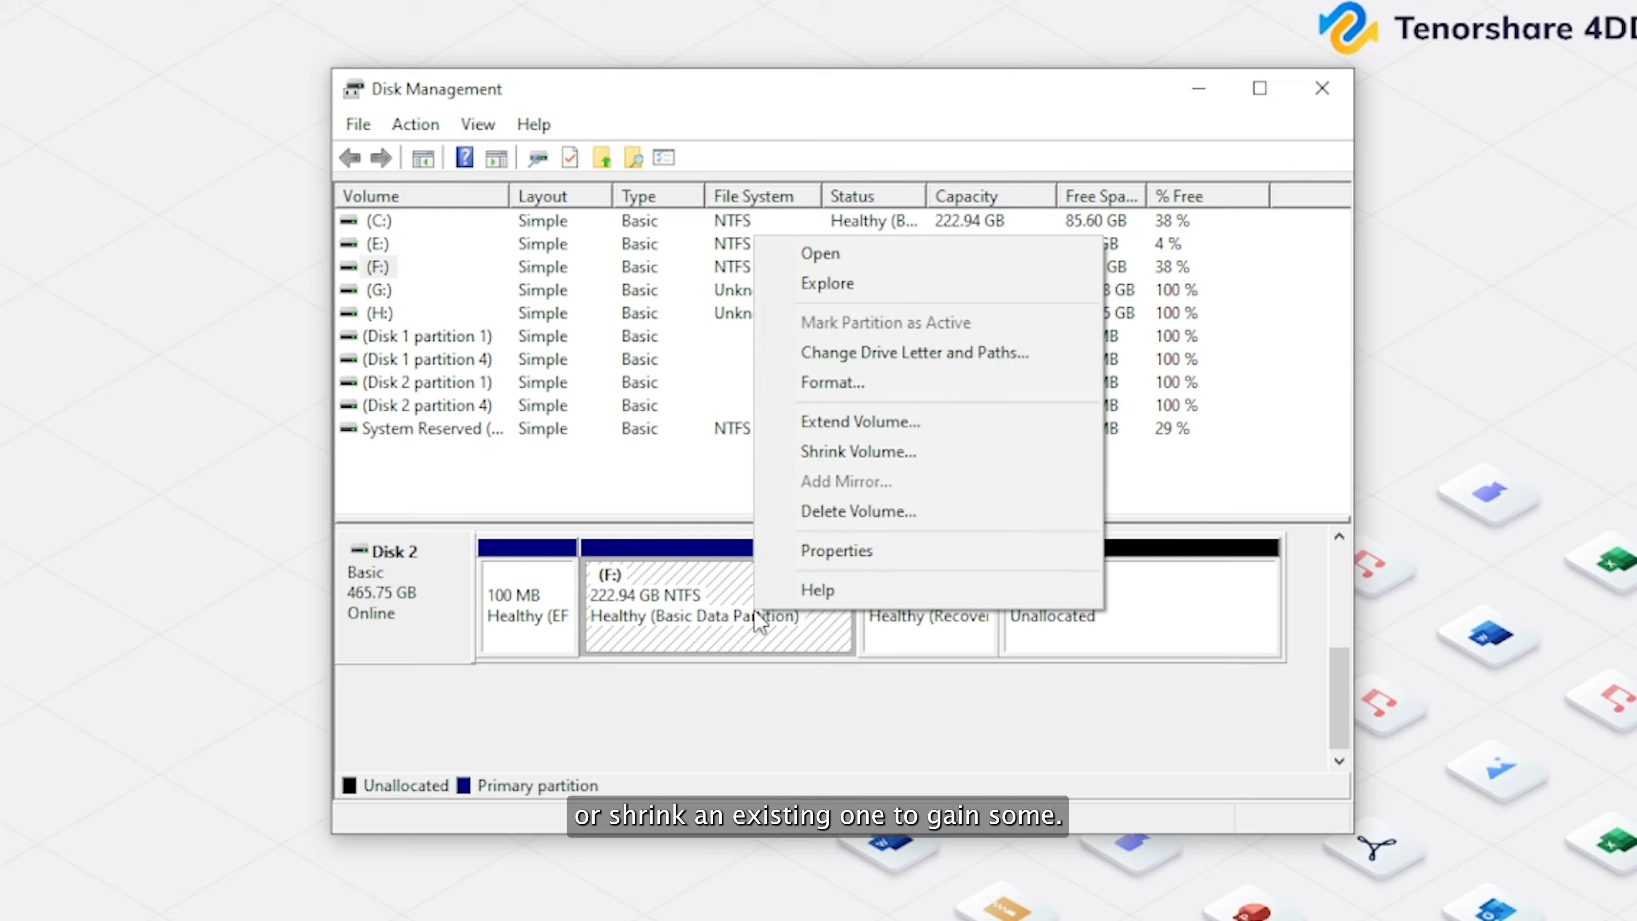
click(870, 515)
click(942, 543)
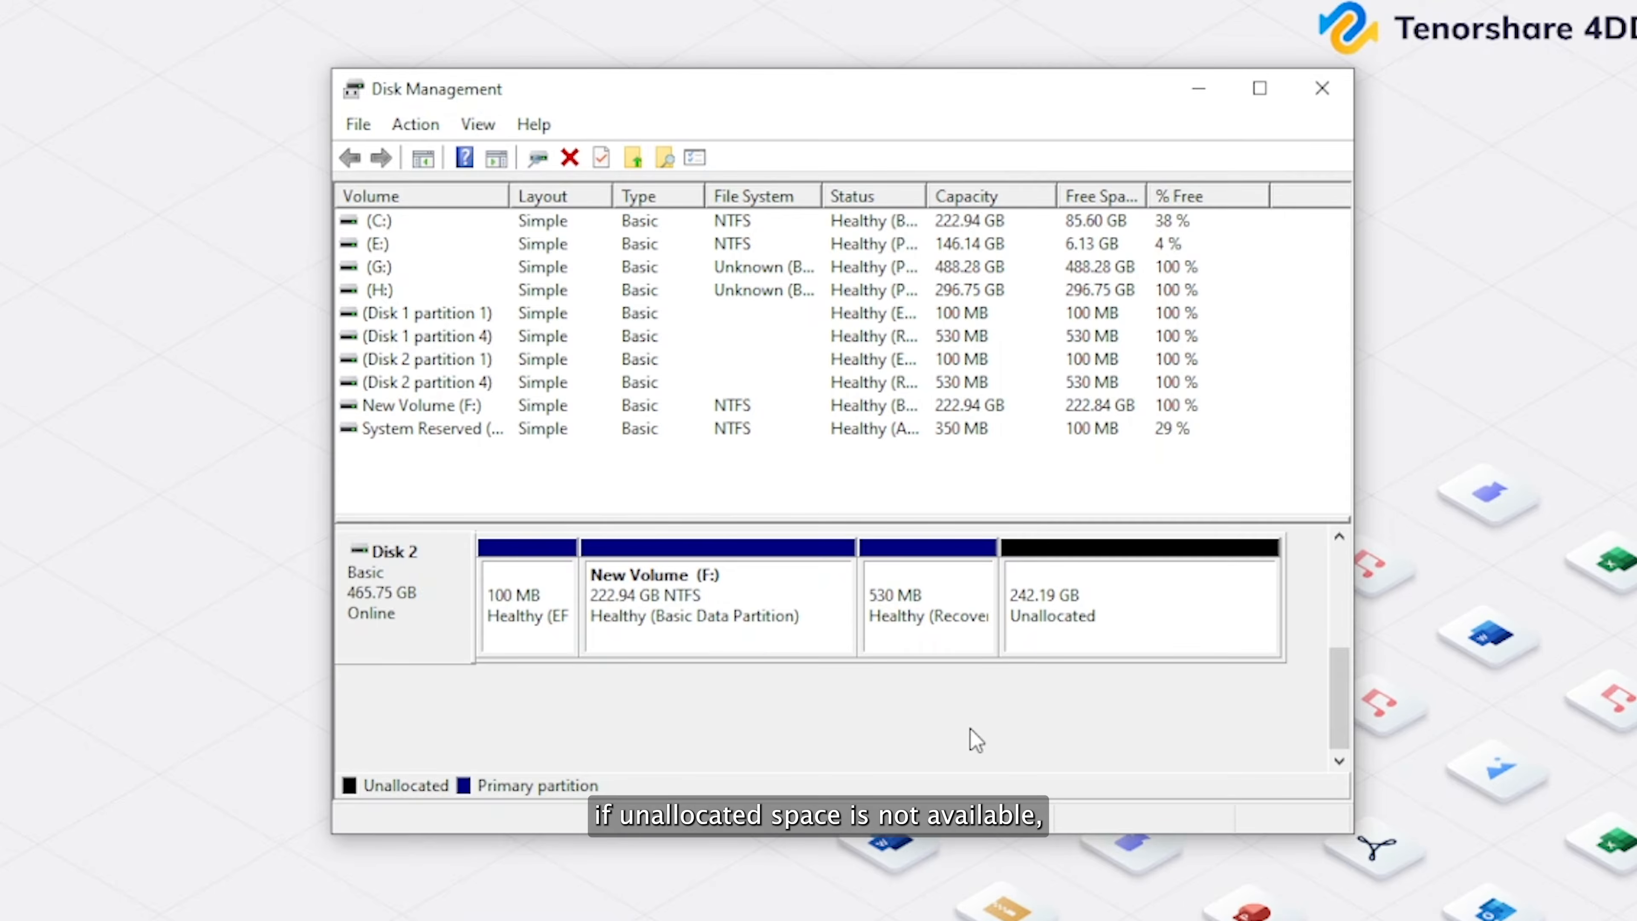
Shrink New Volume (F:) on Disk 2 by 225165 MB.
click(725, 606)
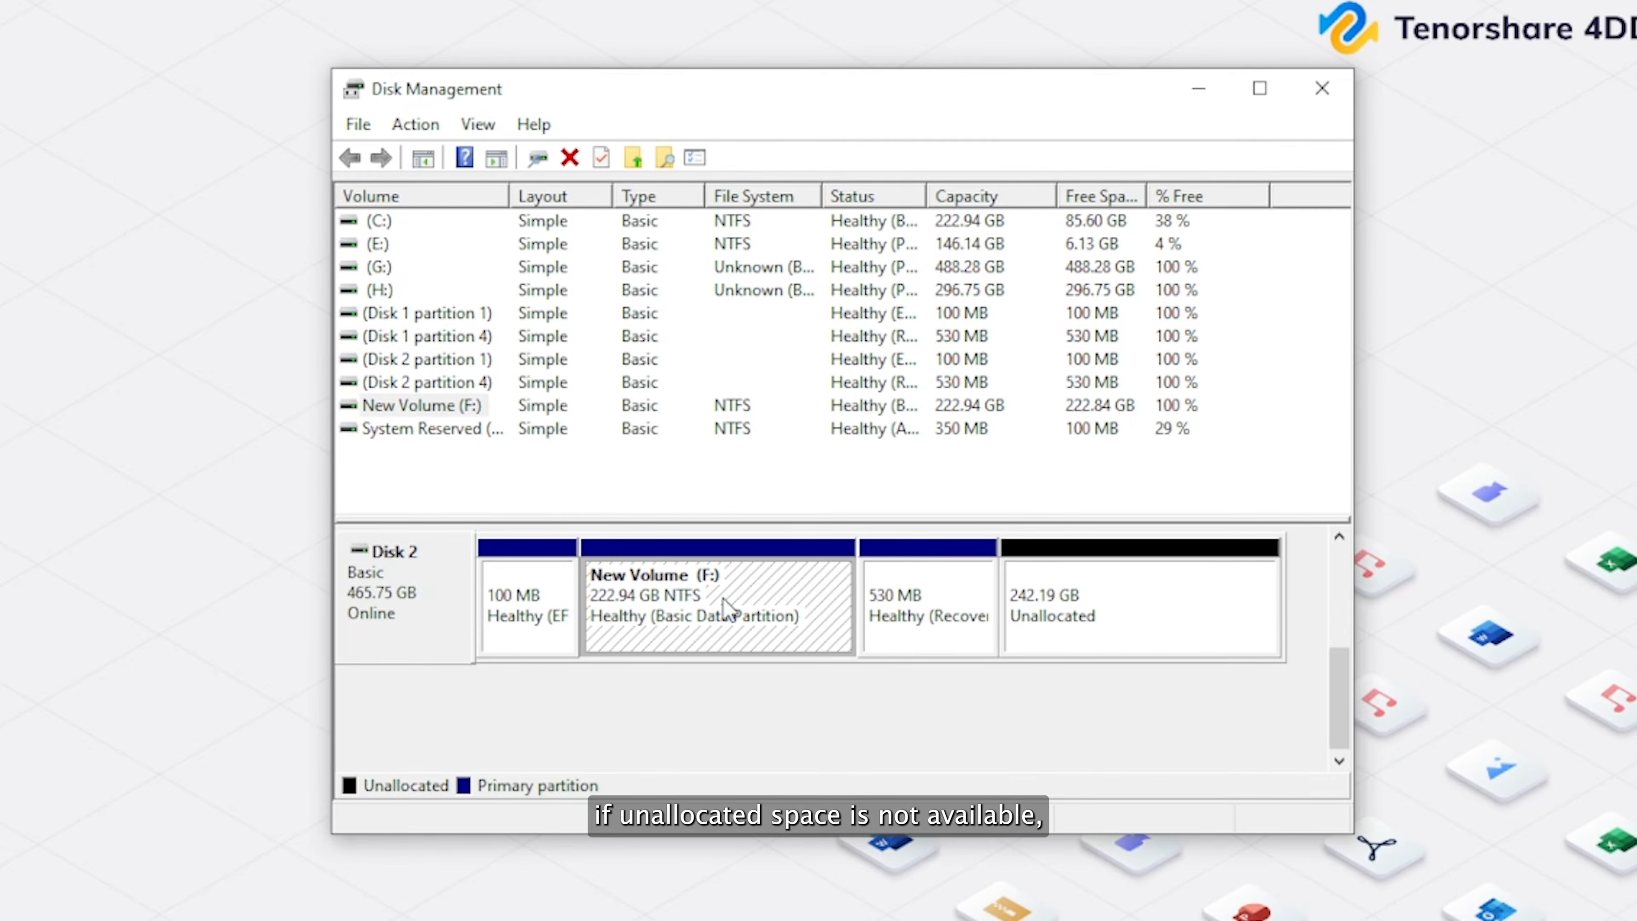
right_click(725, 606)
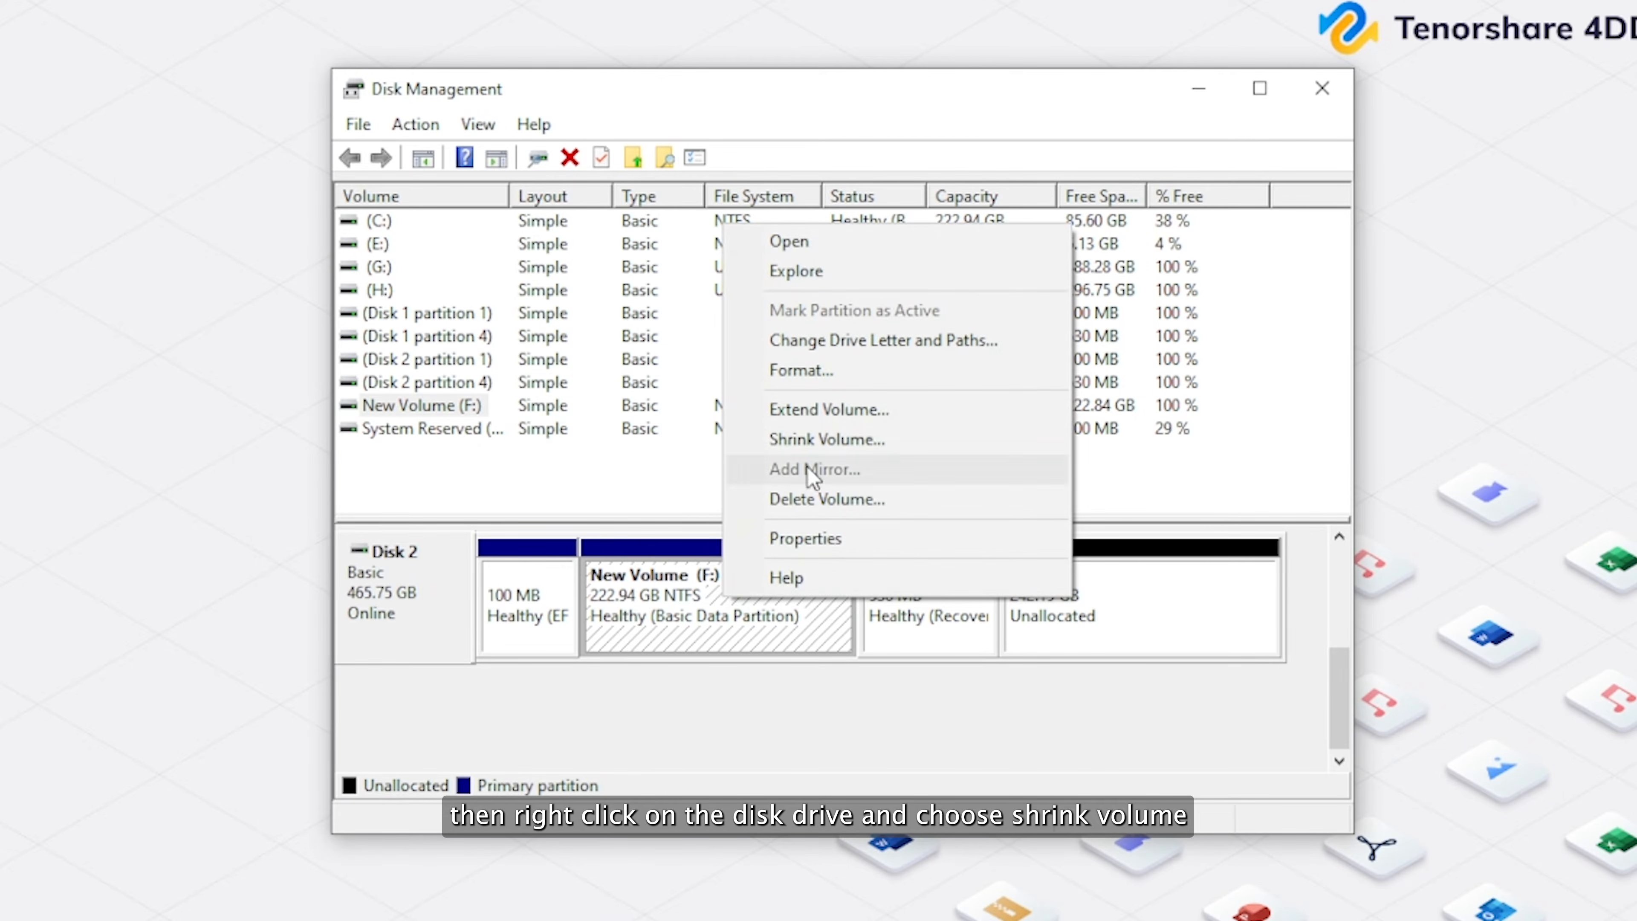
click(839, 441)
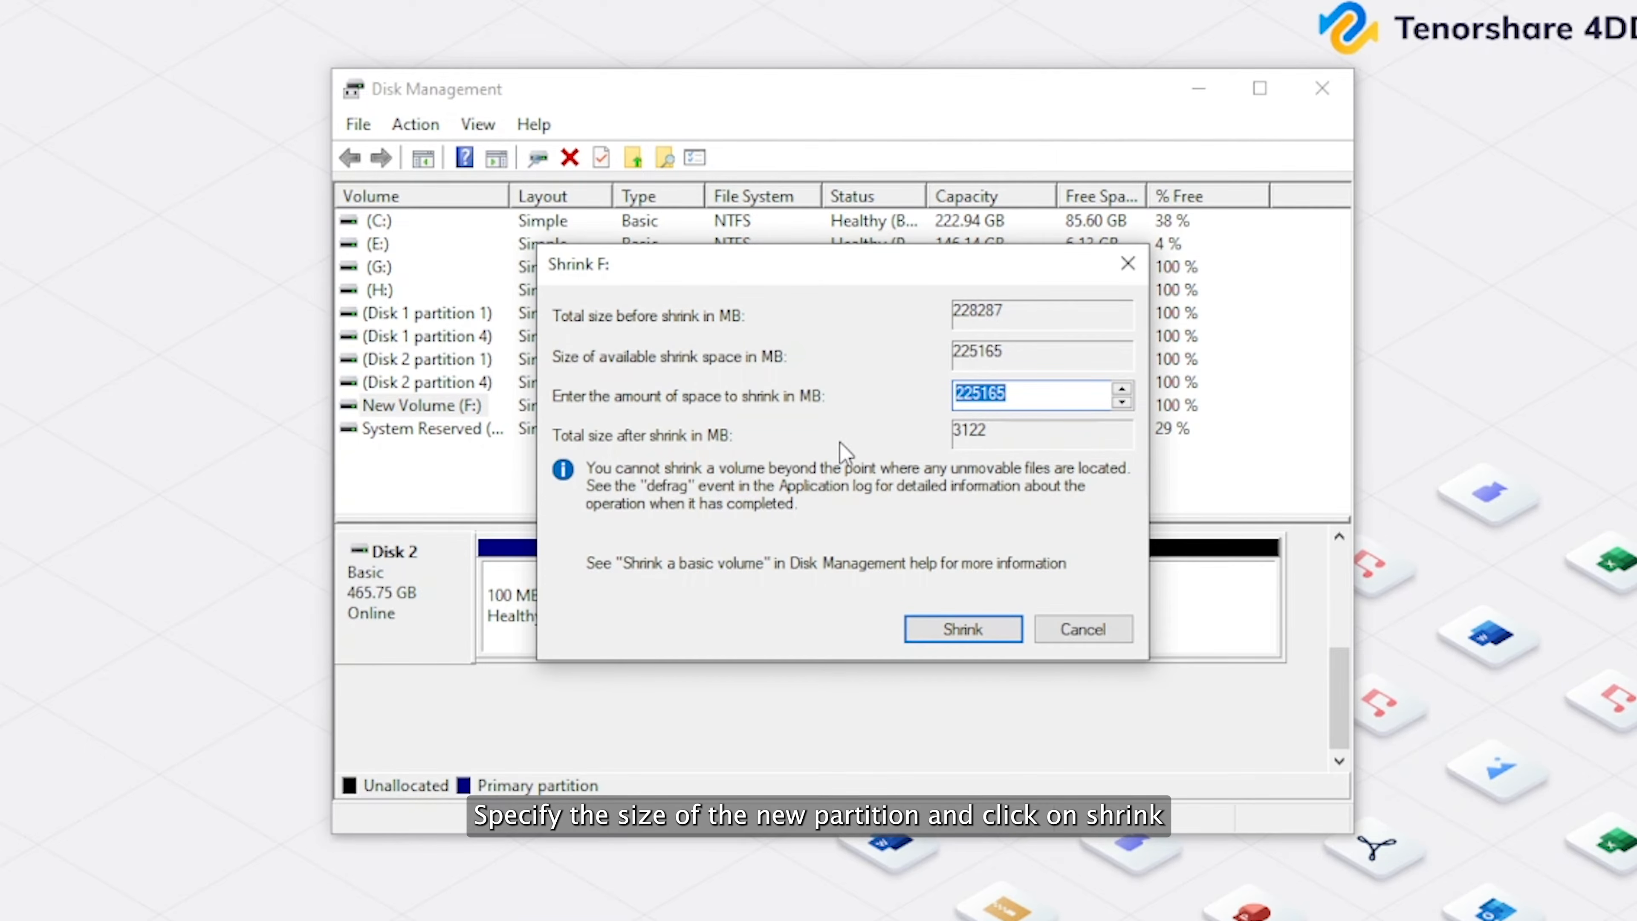
click(959, 631)
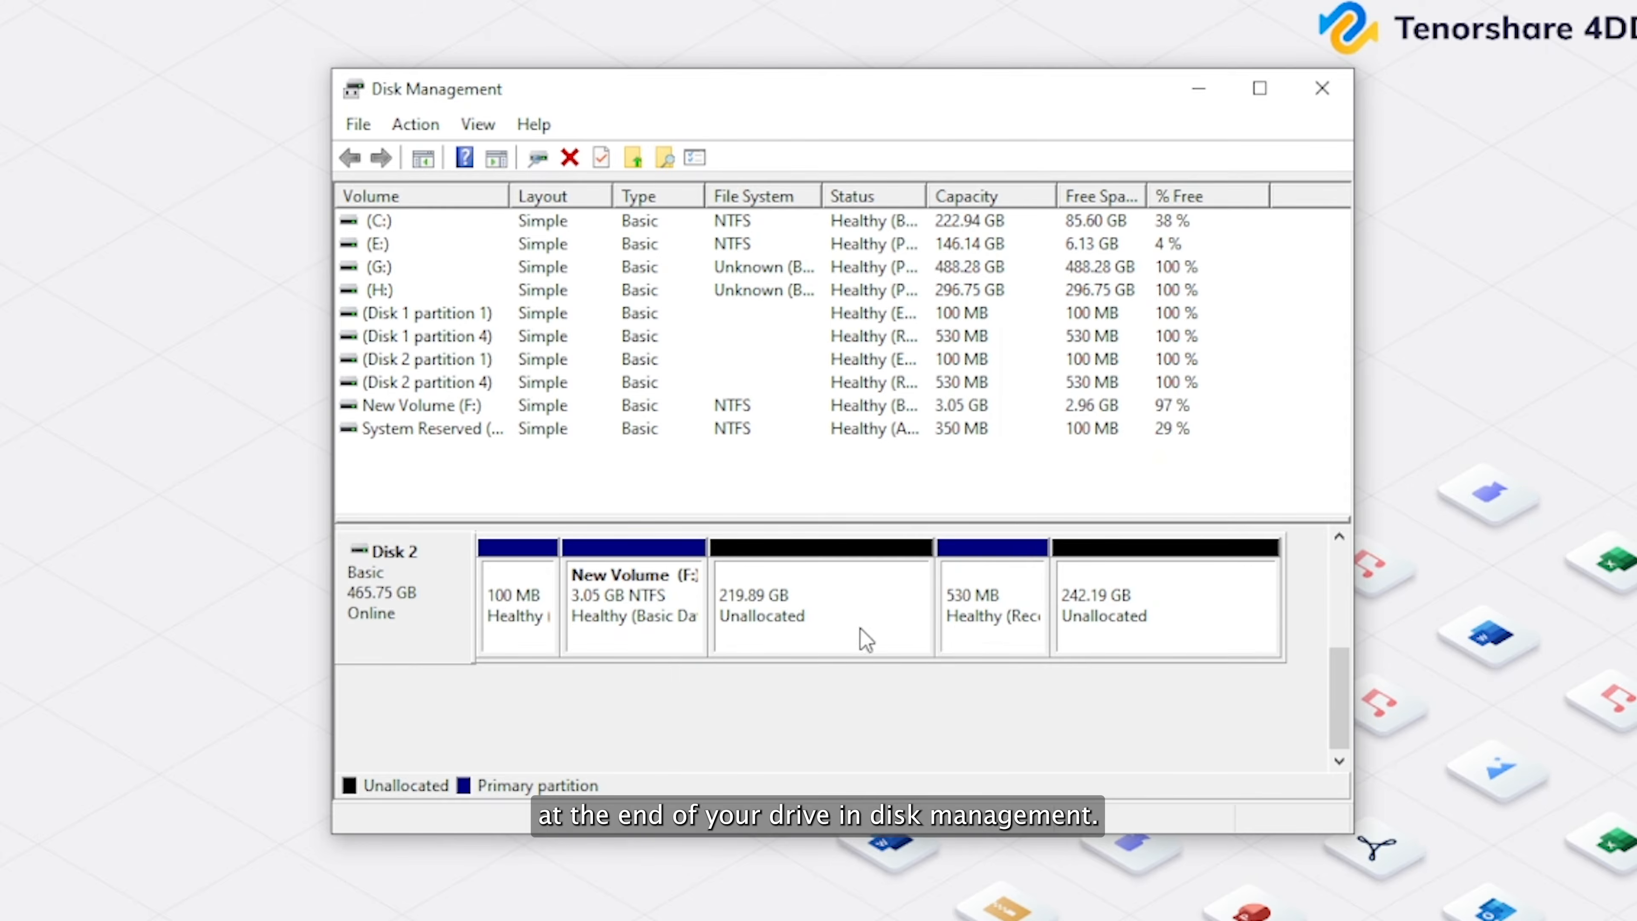
Start a new simple volume in the 219.89 GB unallocated space on Disk 2, with a size of 225165 MB.
click(901, 627)
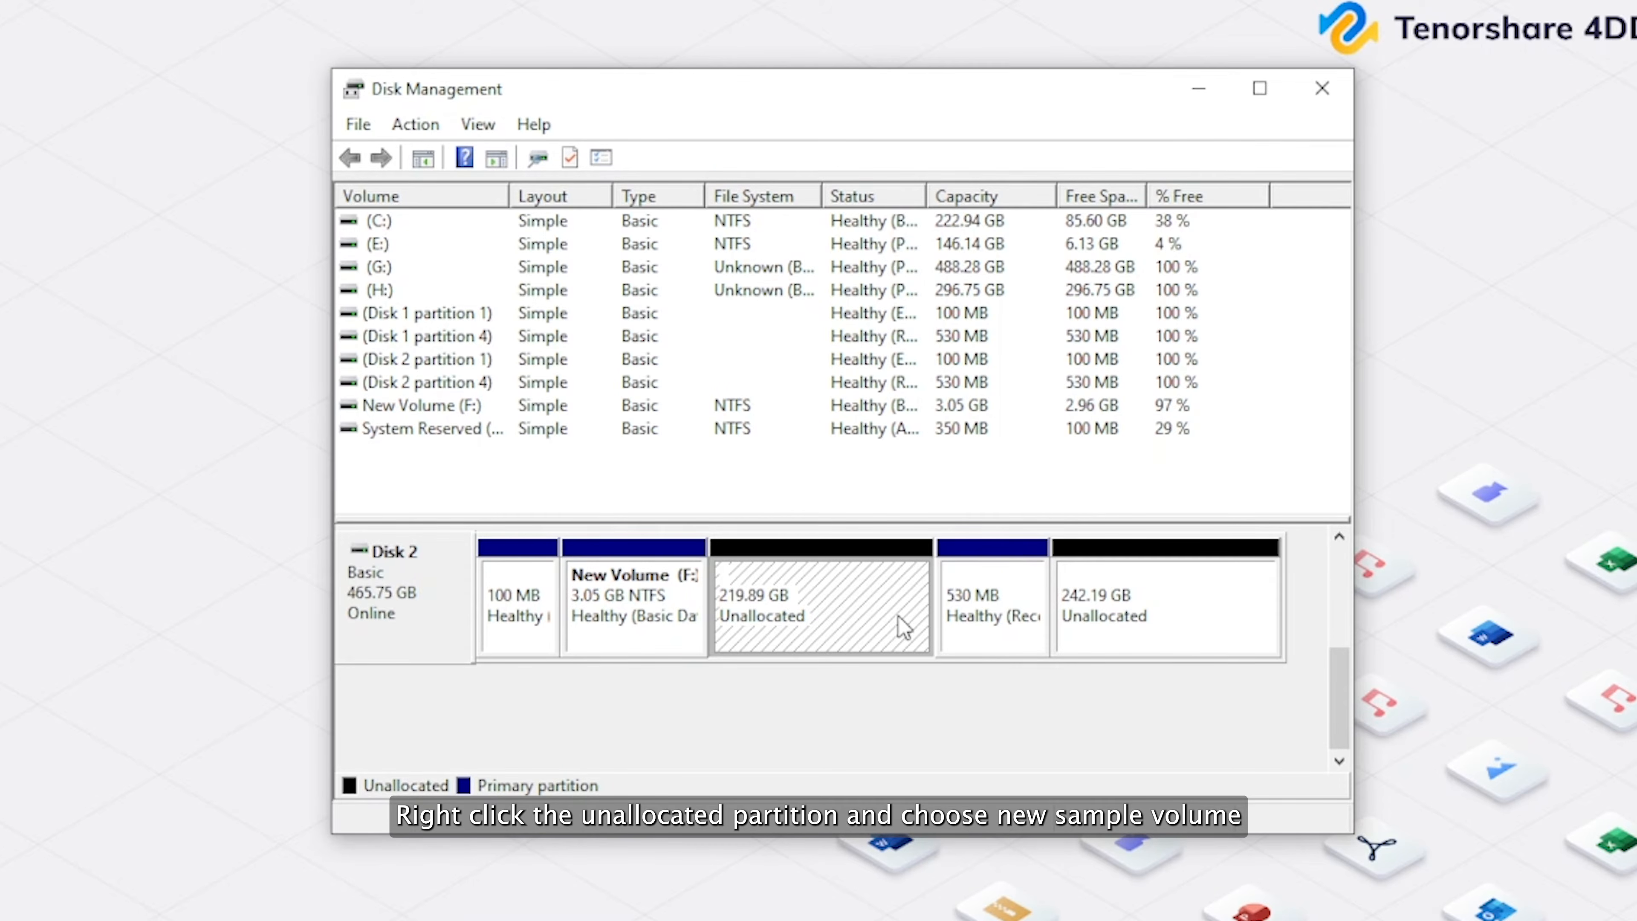
right_click(902, 626)
click(931, 633)
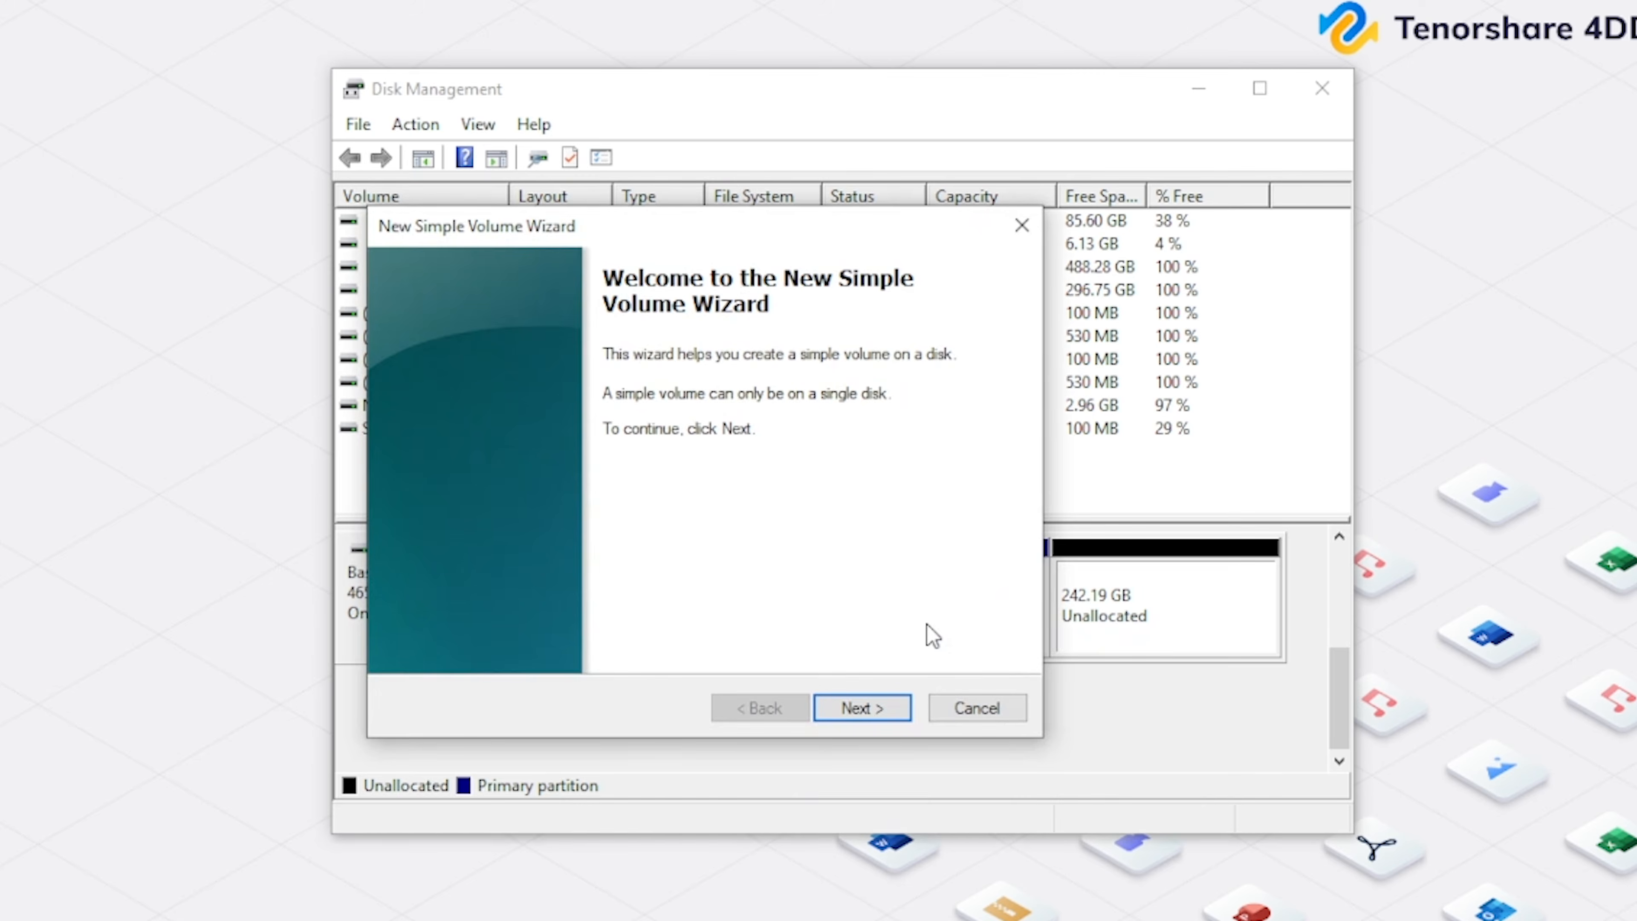
click(872, 707)
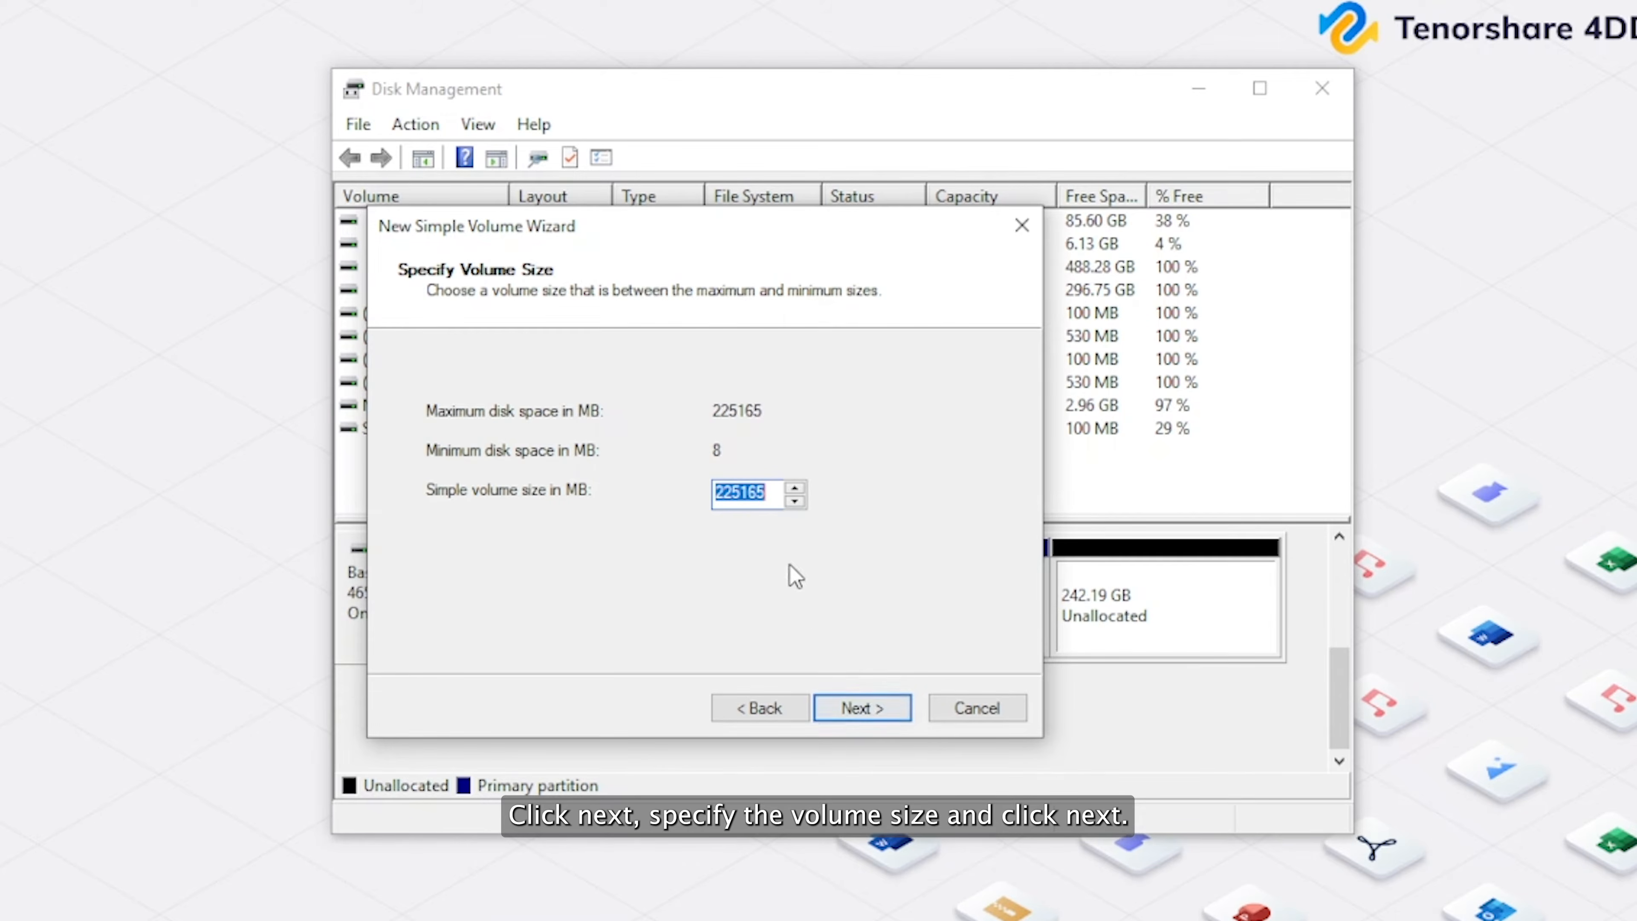
click(852, 709)
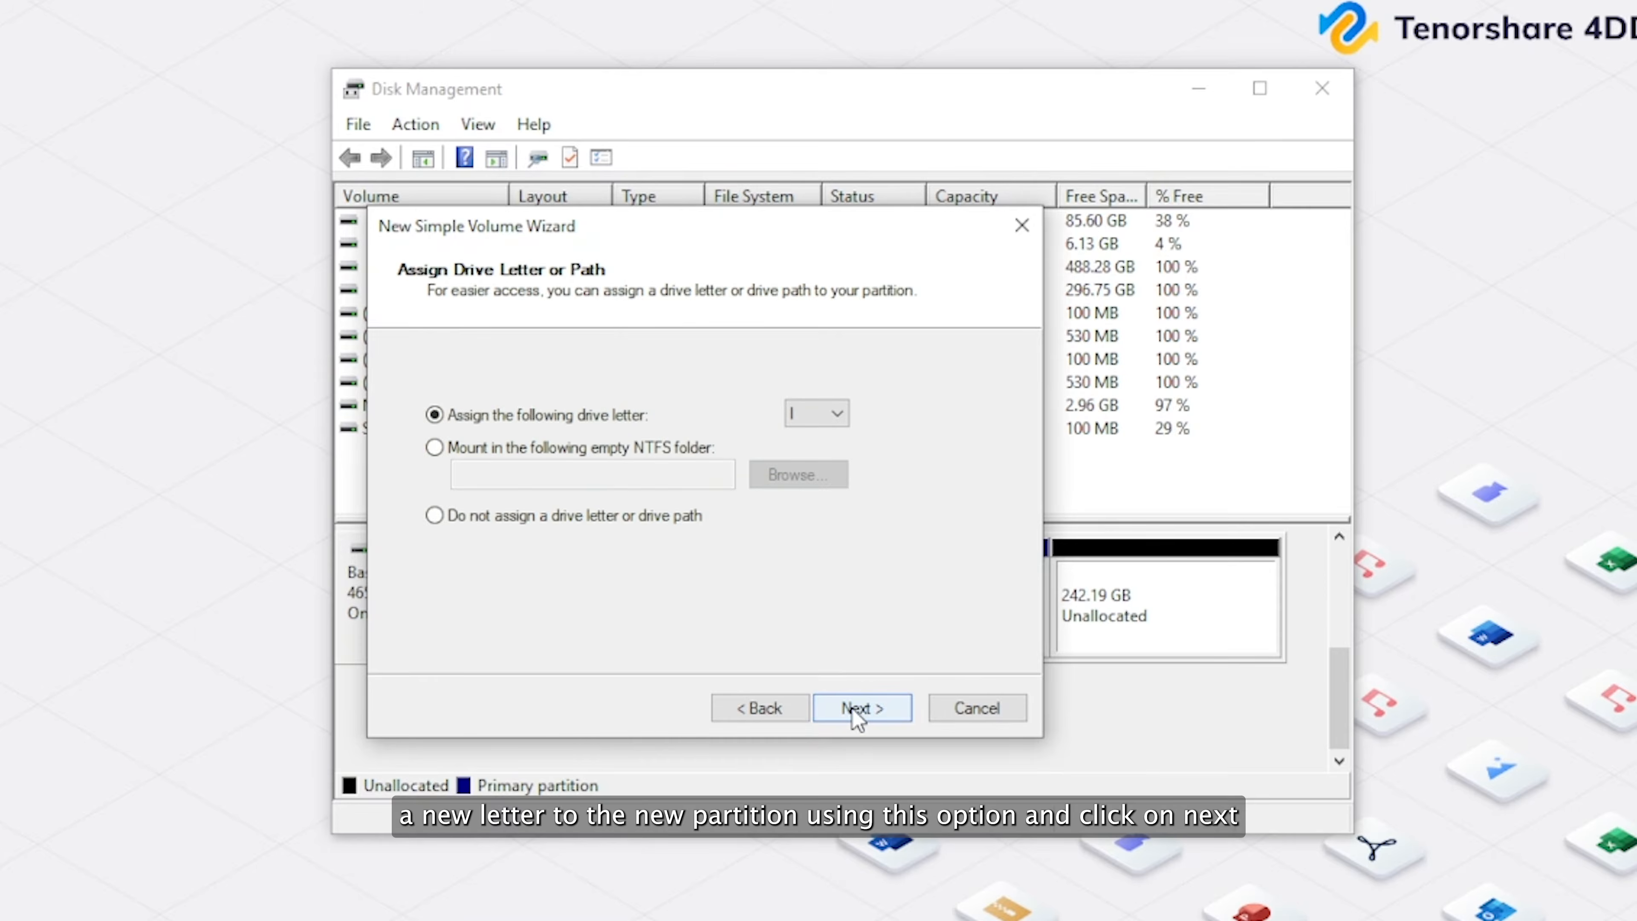
Create the volume with drive letter I, NTFS file system, default allocation unit size, label New Volume and quick format.
click(817, 416)
click(817, 418)
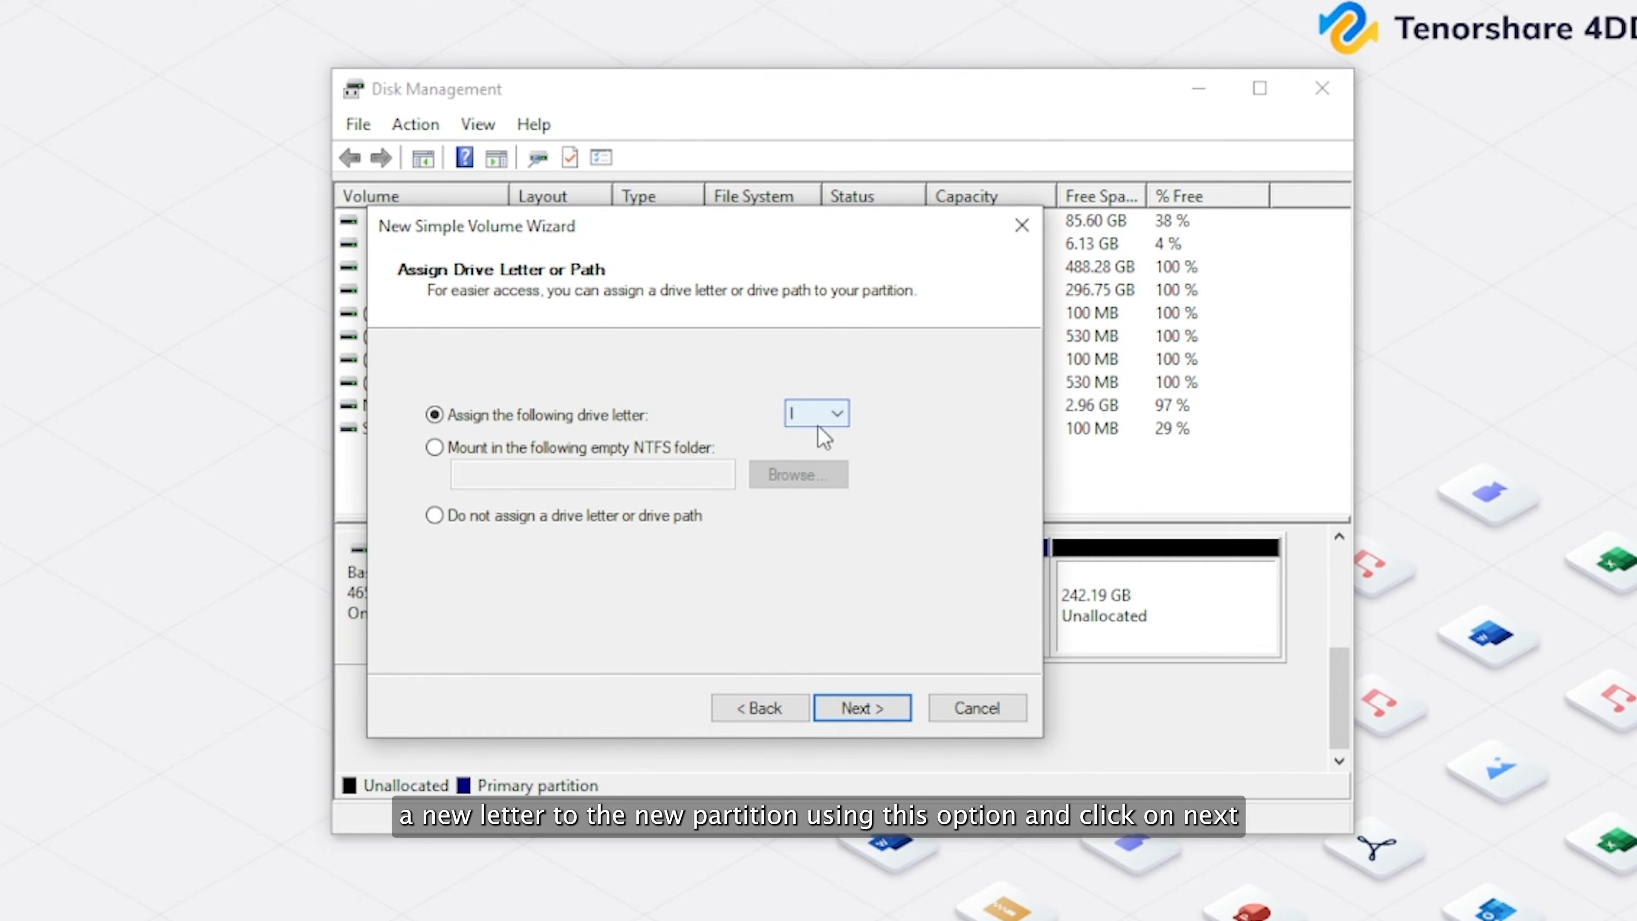
click(850, 708)
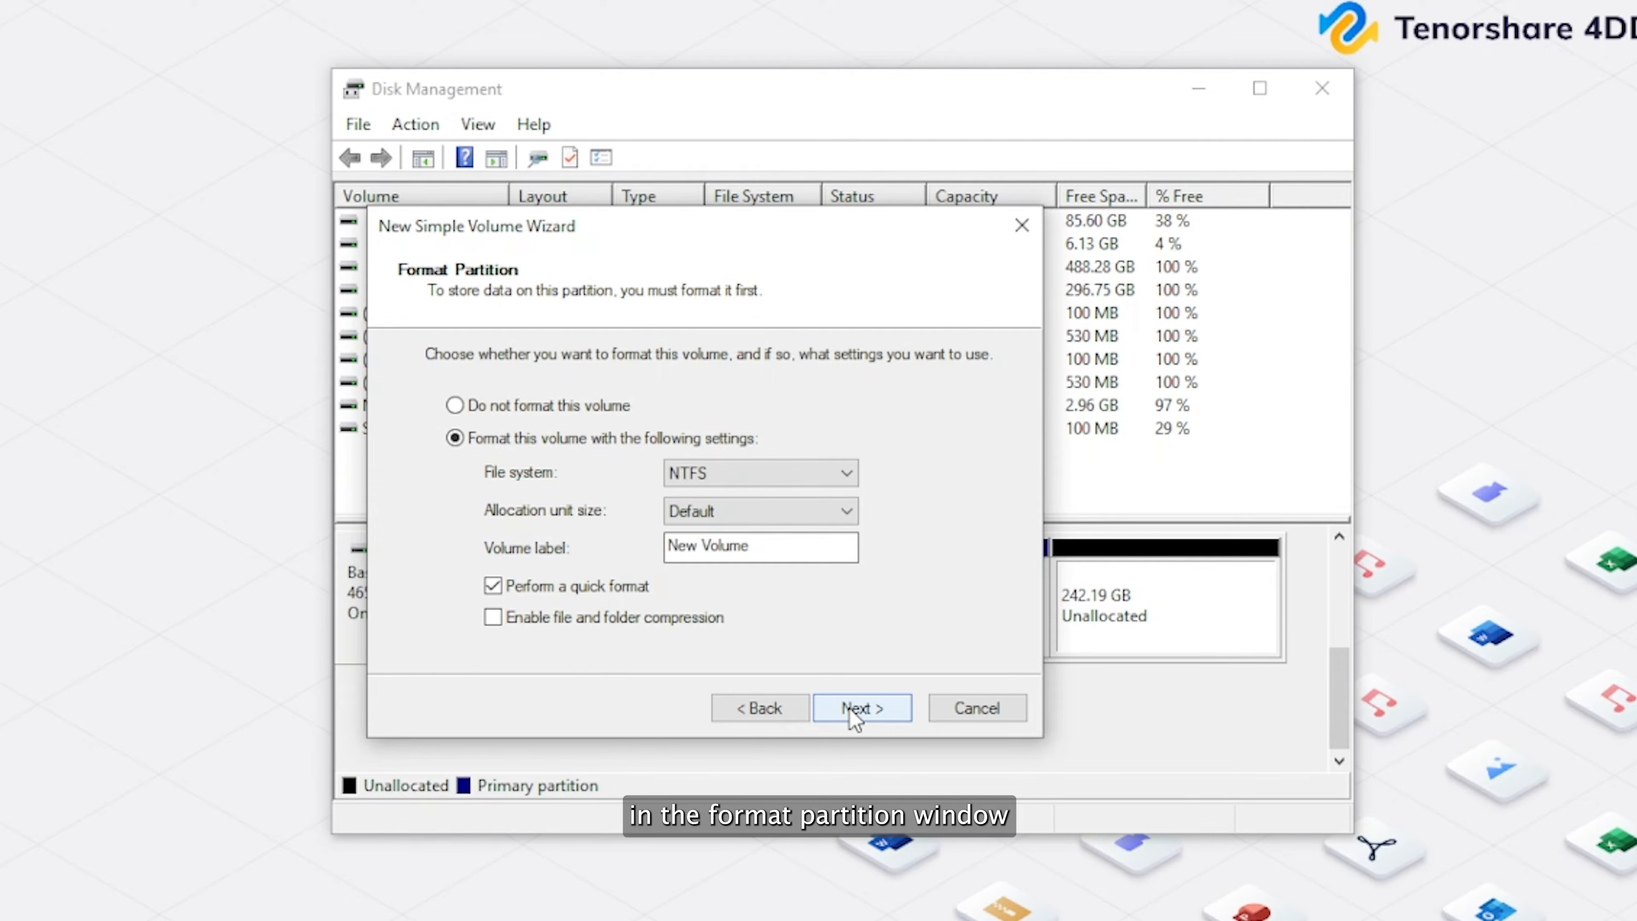
click(816, 475)
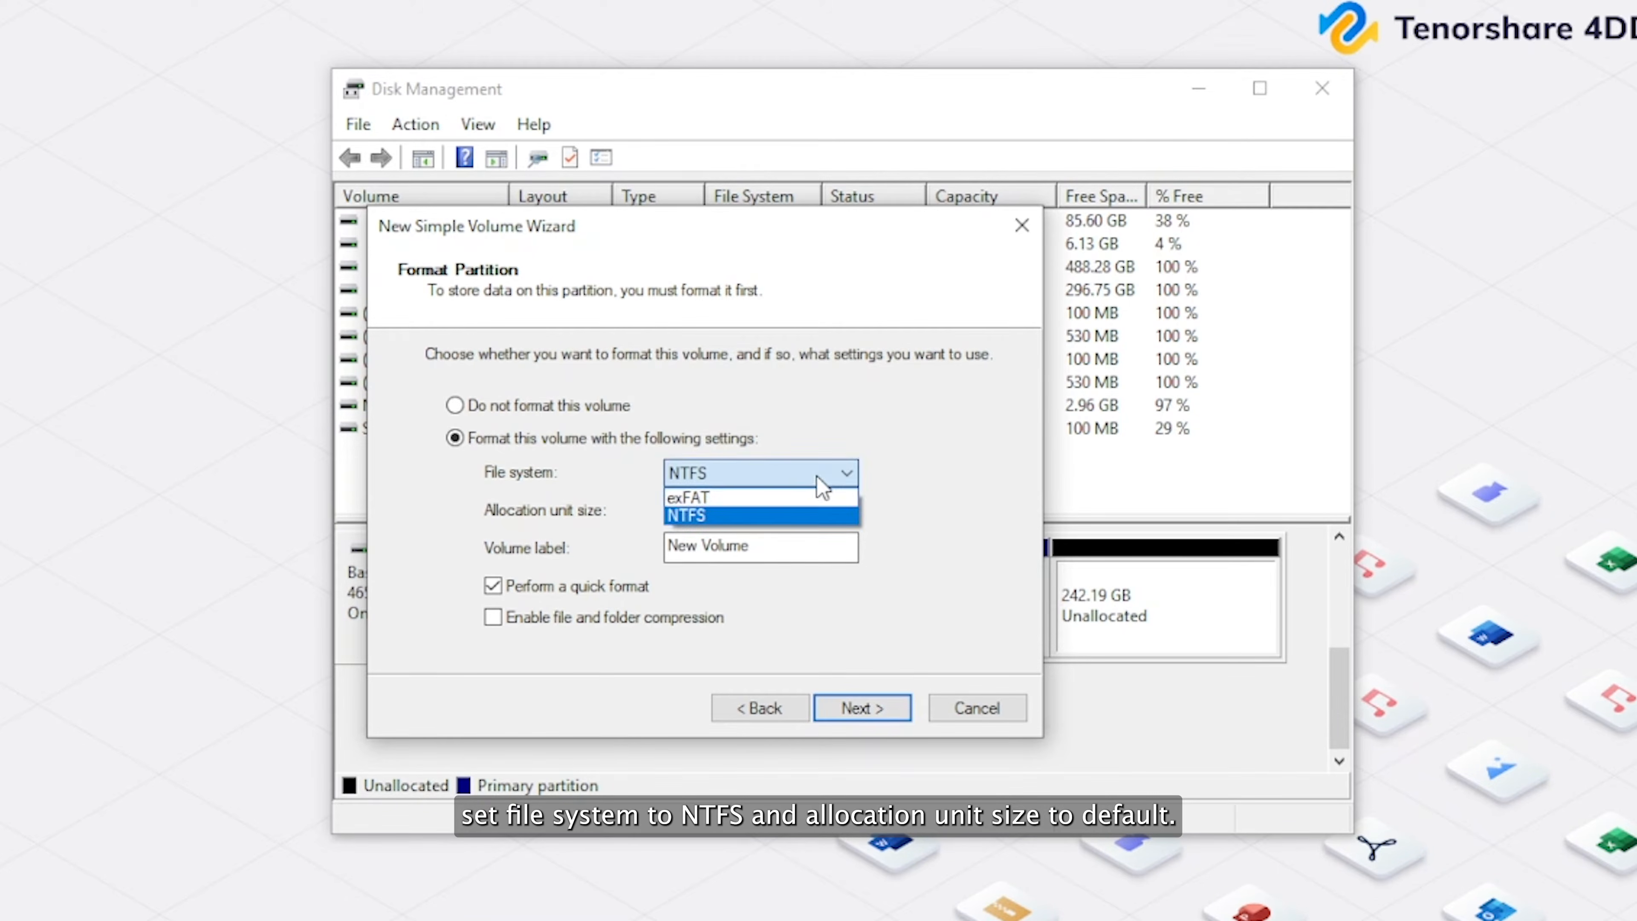
click(816, 476)
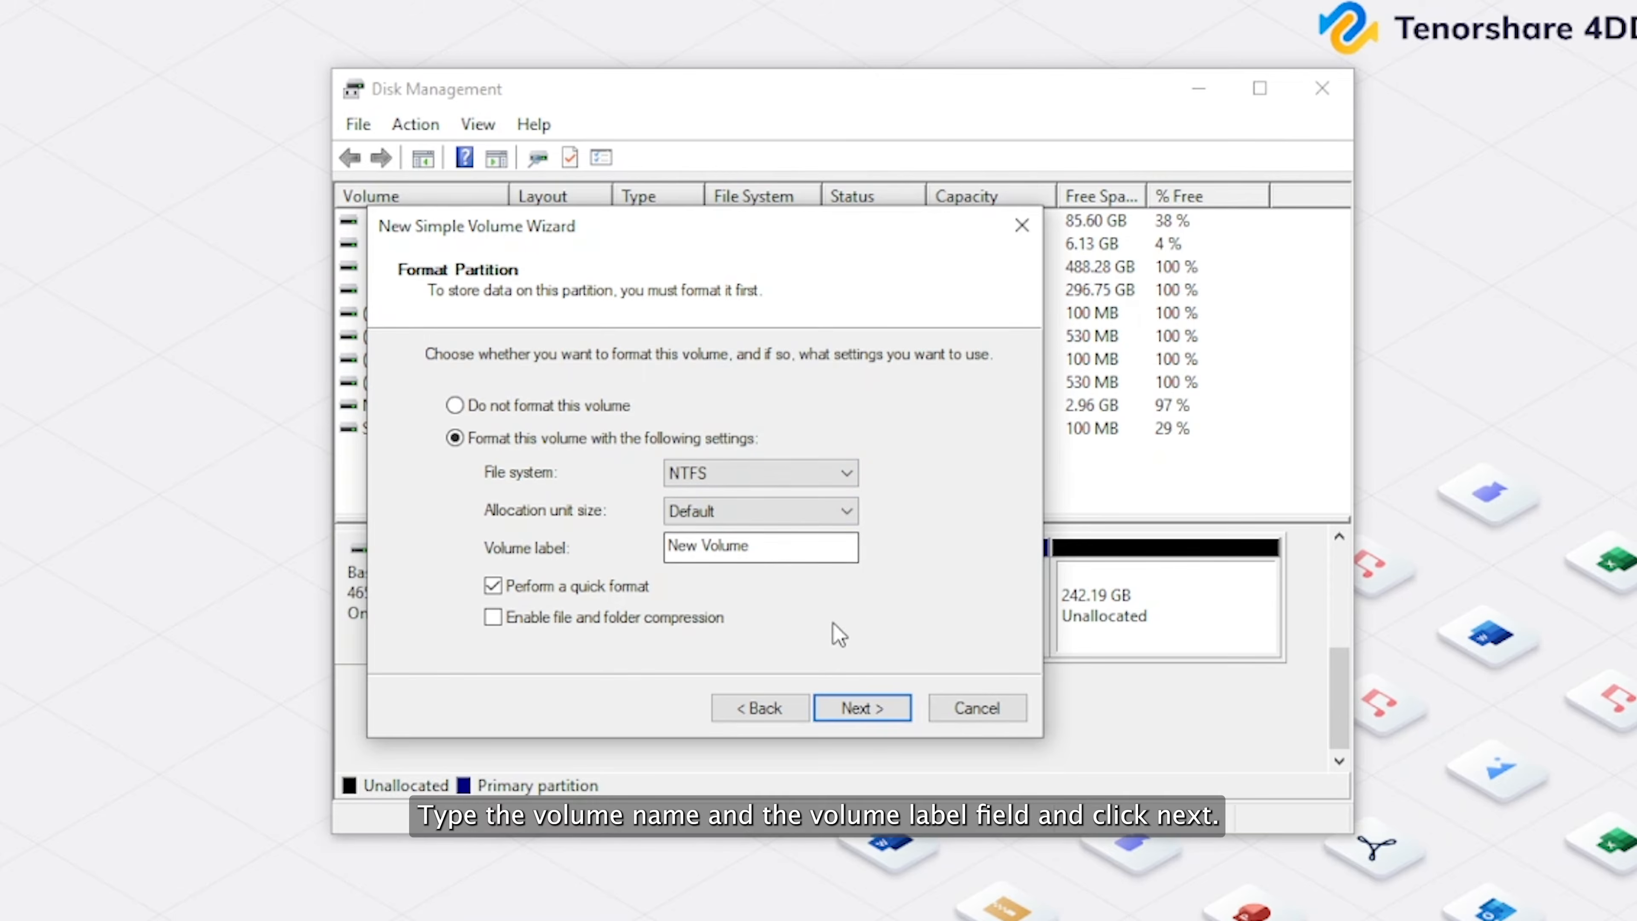
click(866, 712)
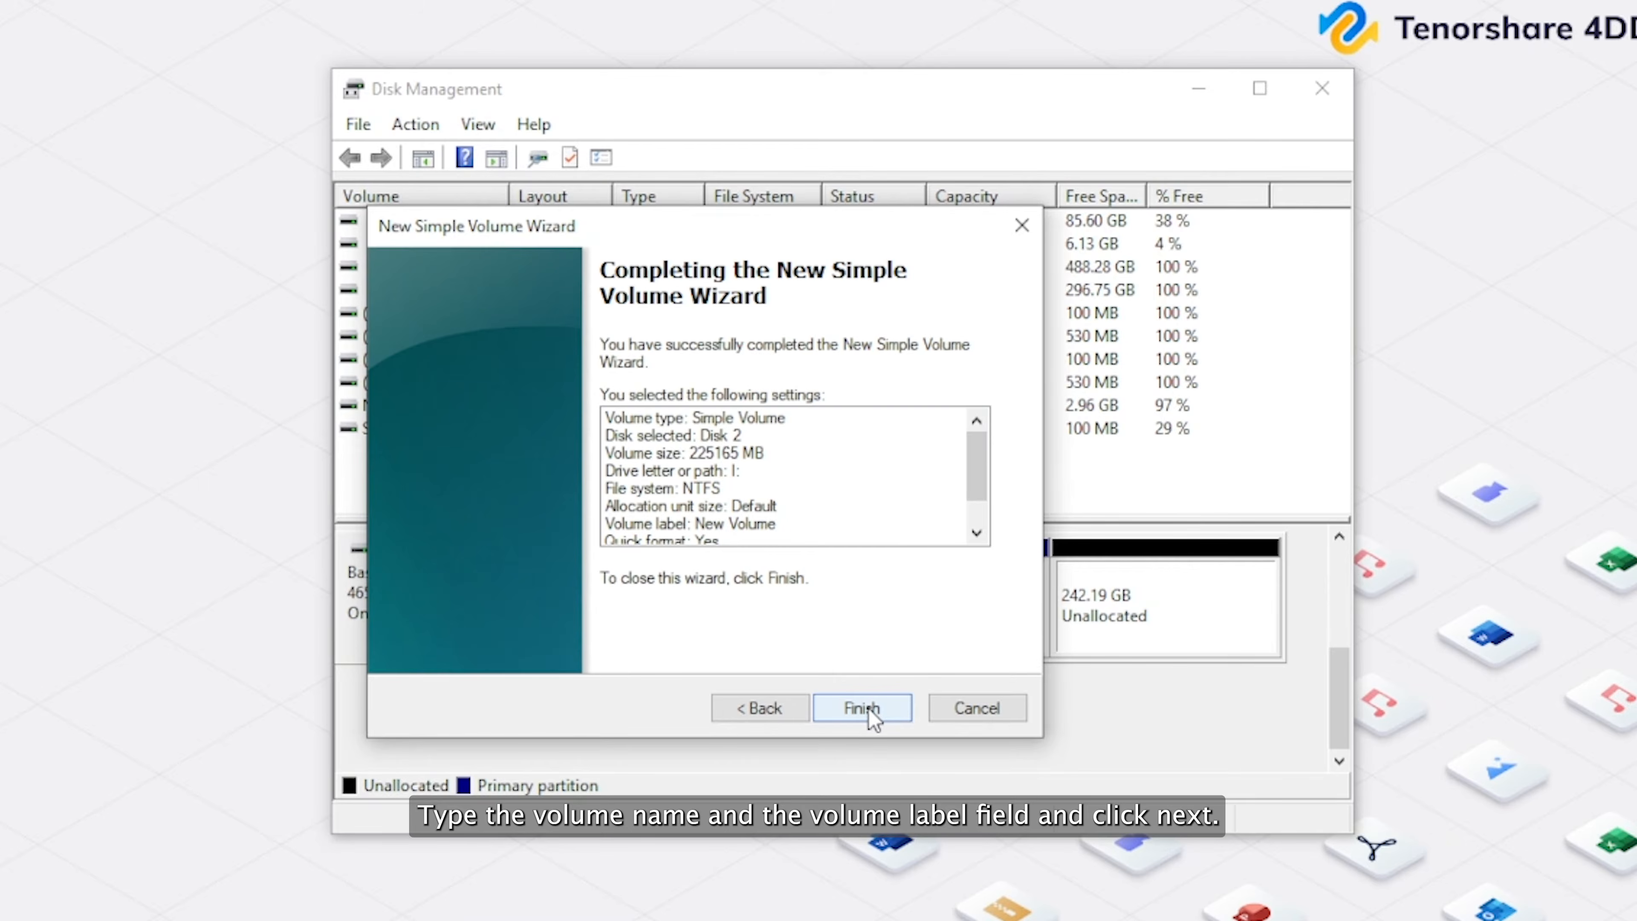
click(870, 712)
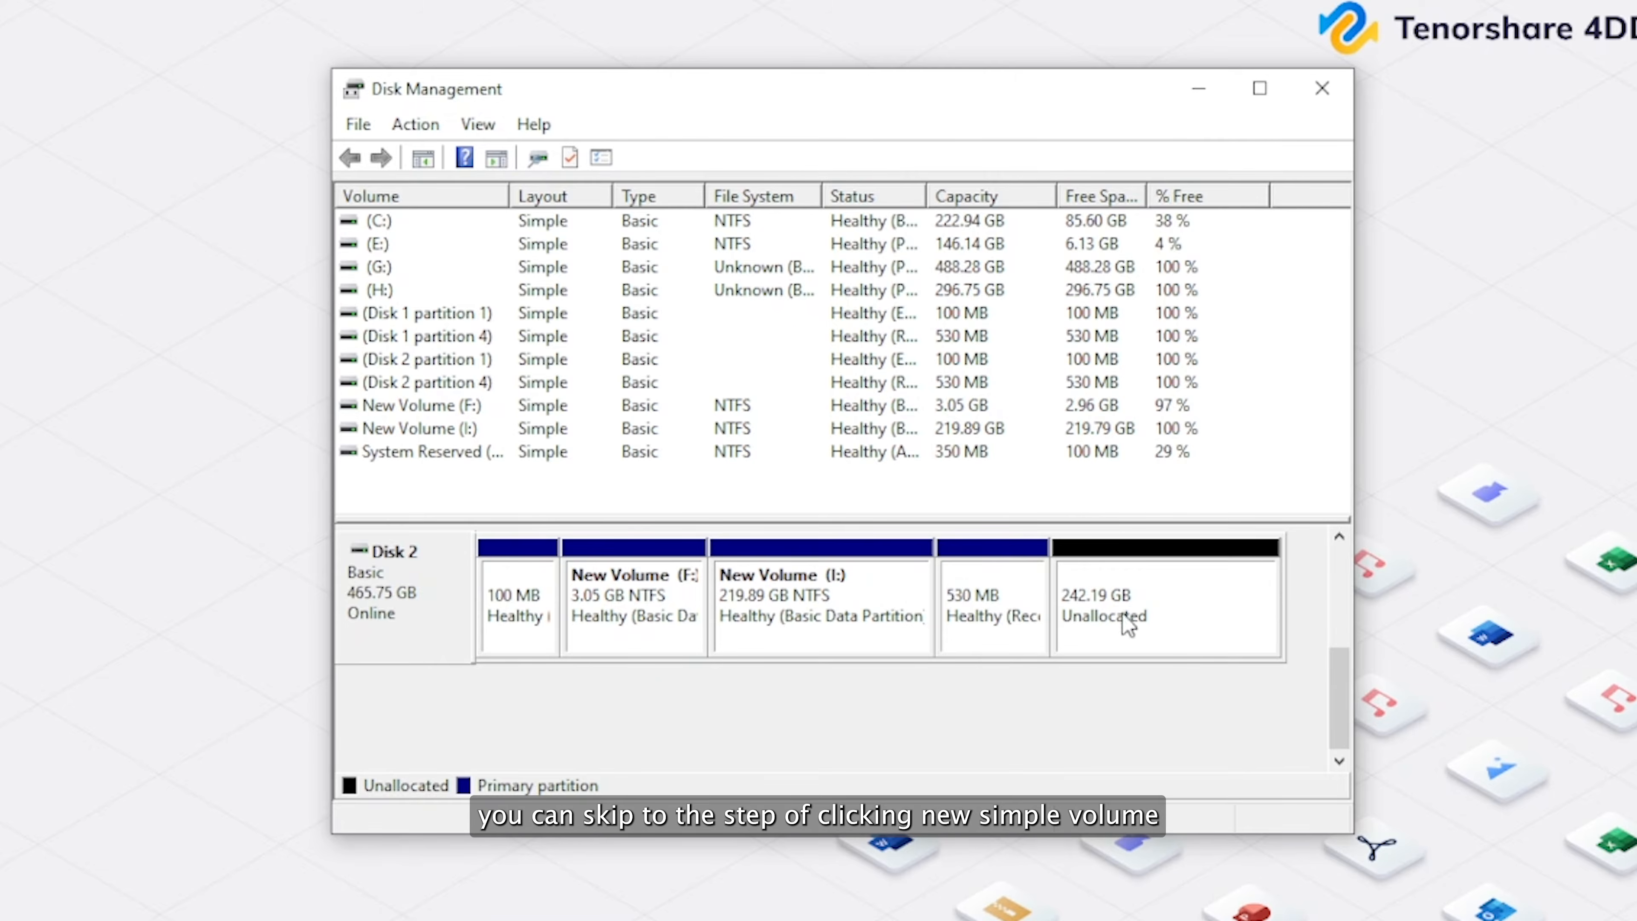
Start a new simple volume in the 242.19 GB unallocated space on Disk 2.
right_click(1194, 604)
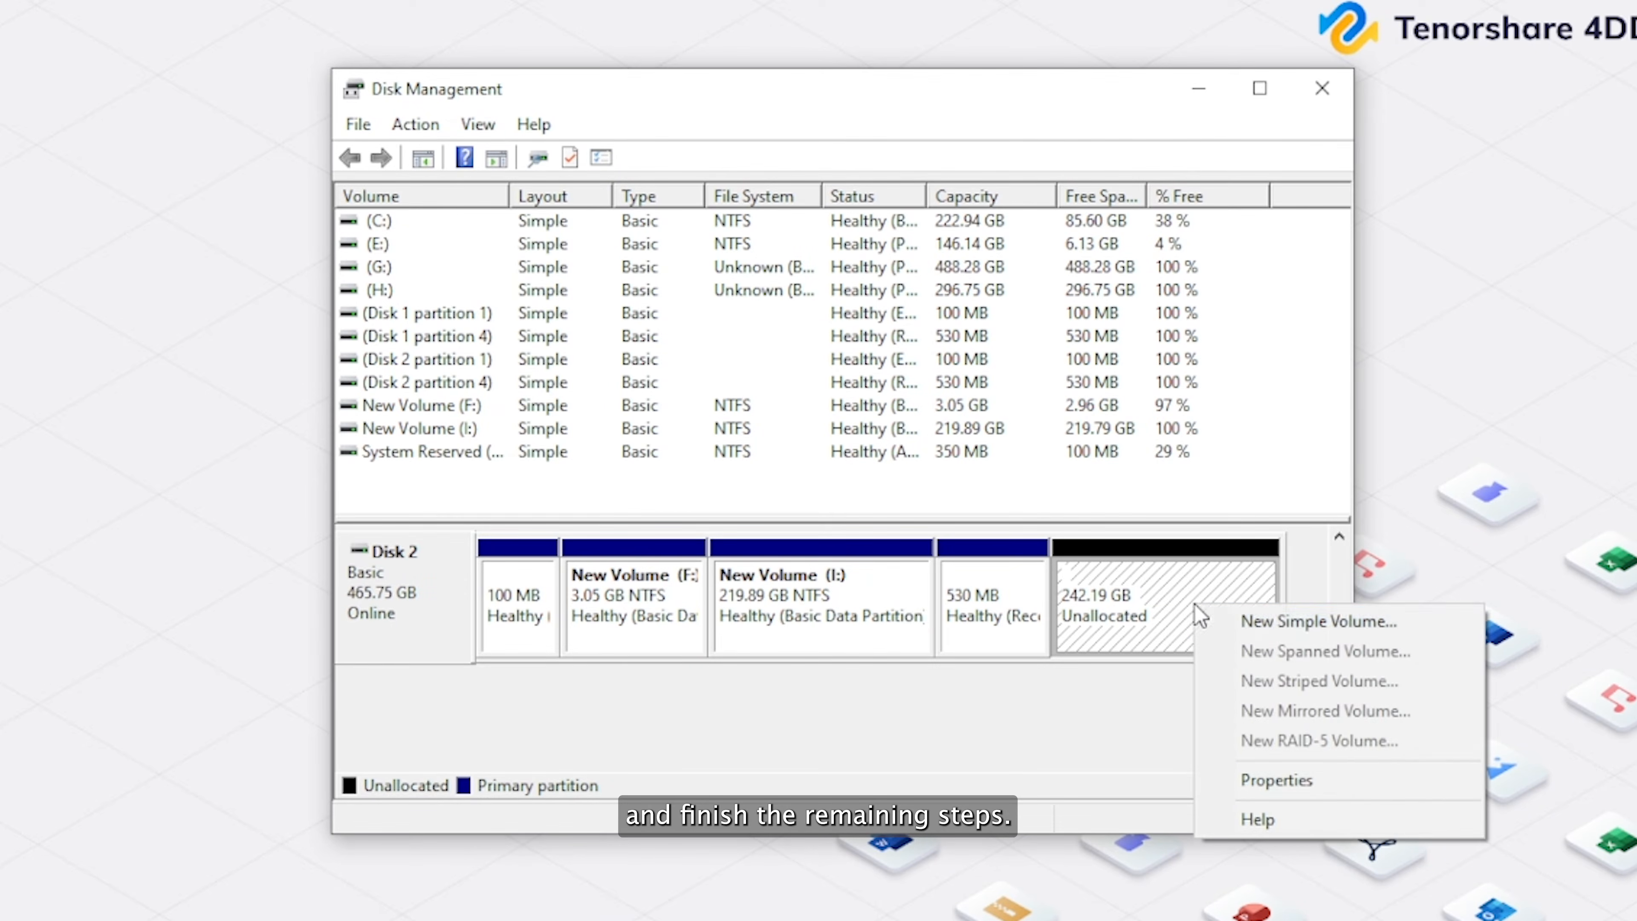
click(1258, 633)
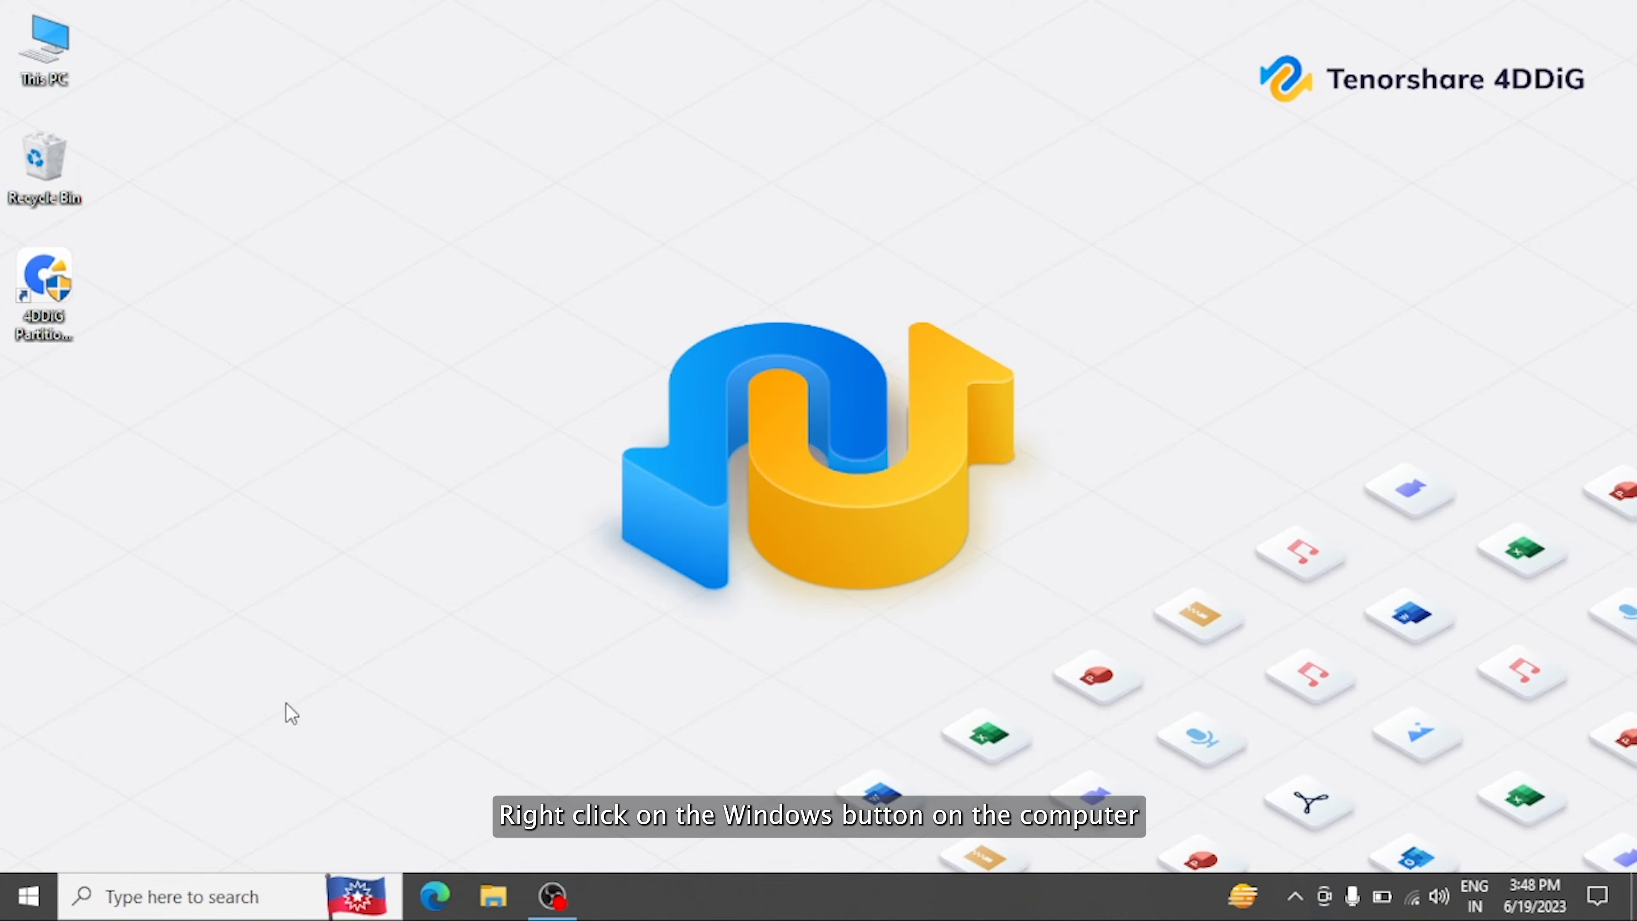
Reopen Disk Management and start converting only Disk 2 from basic to dynamic.
right_click(27, 895)
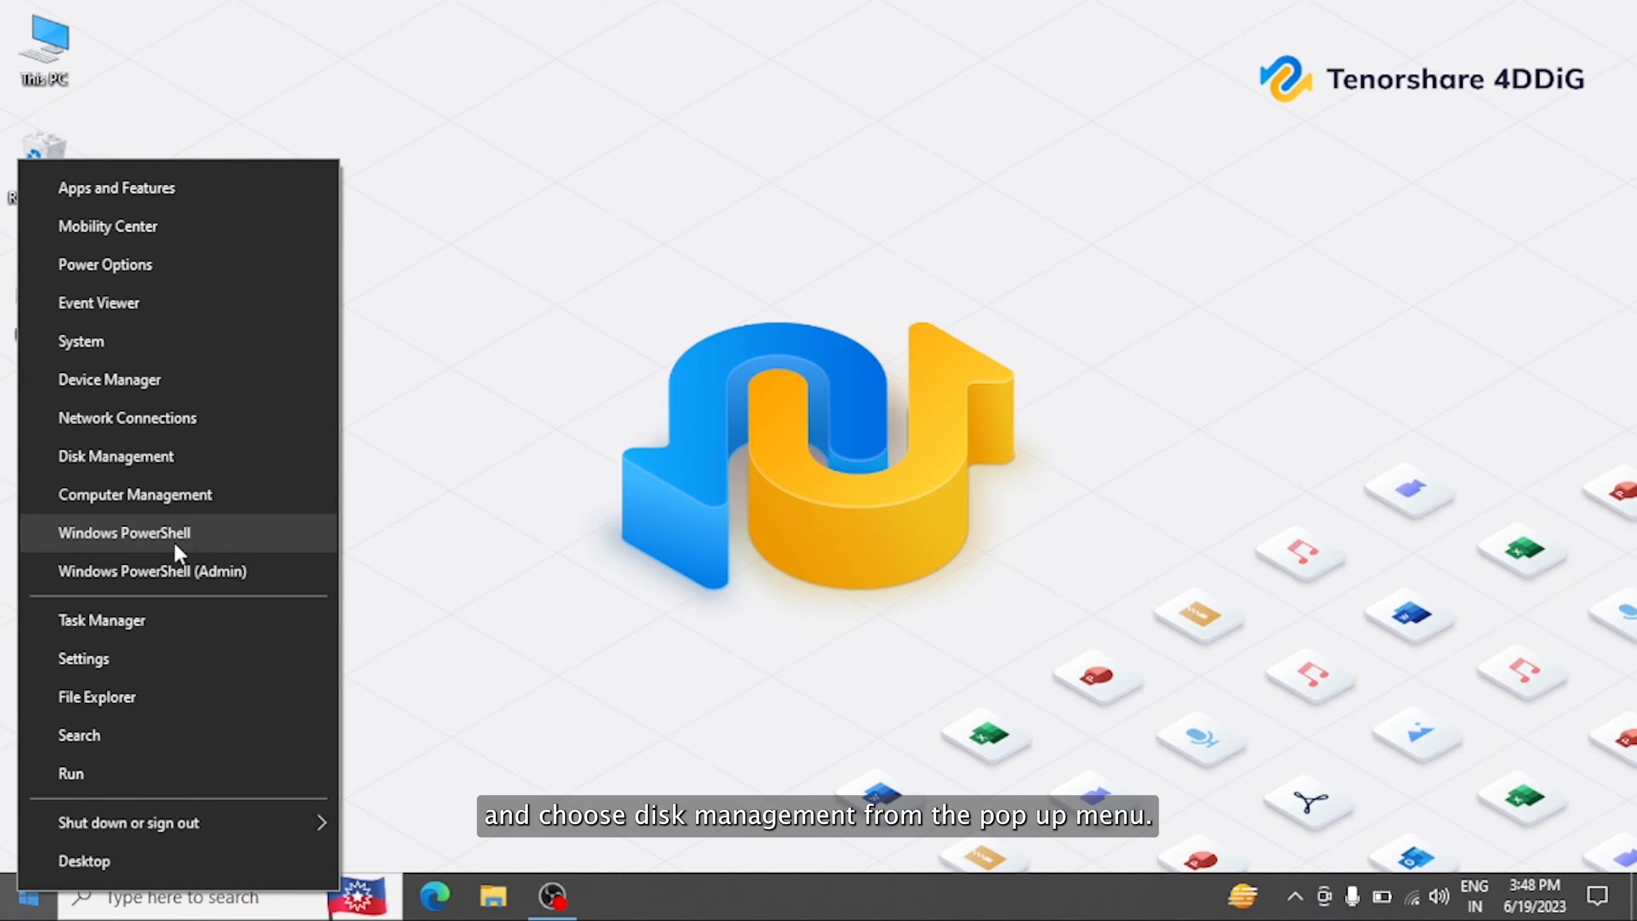
click(234, 459)
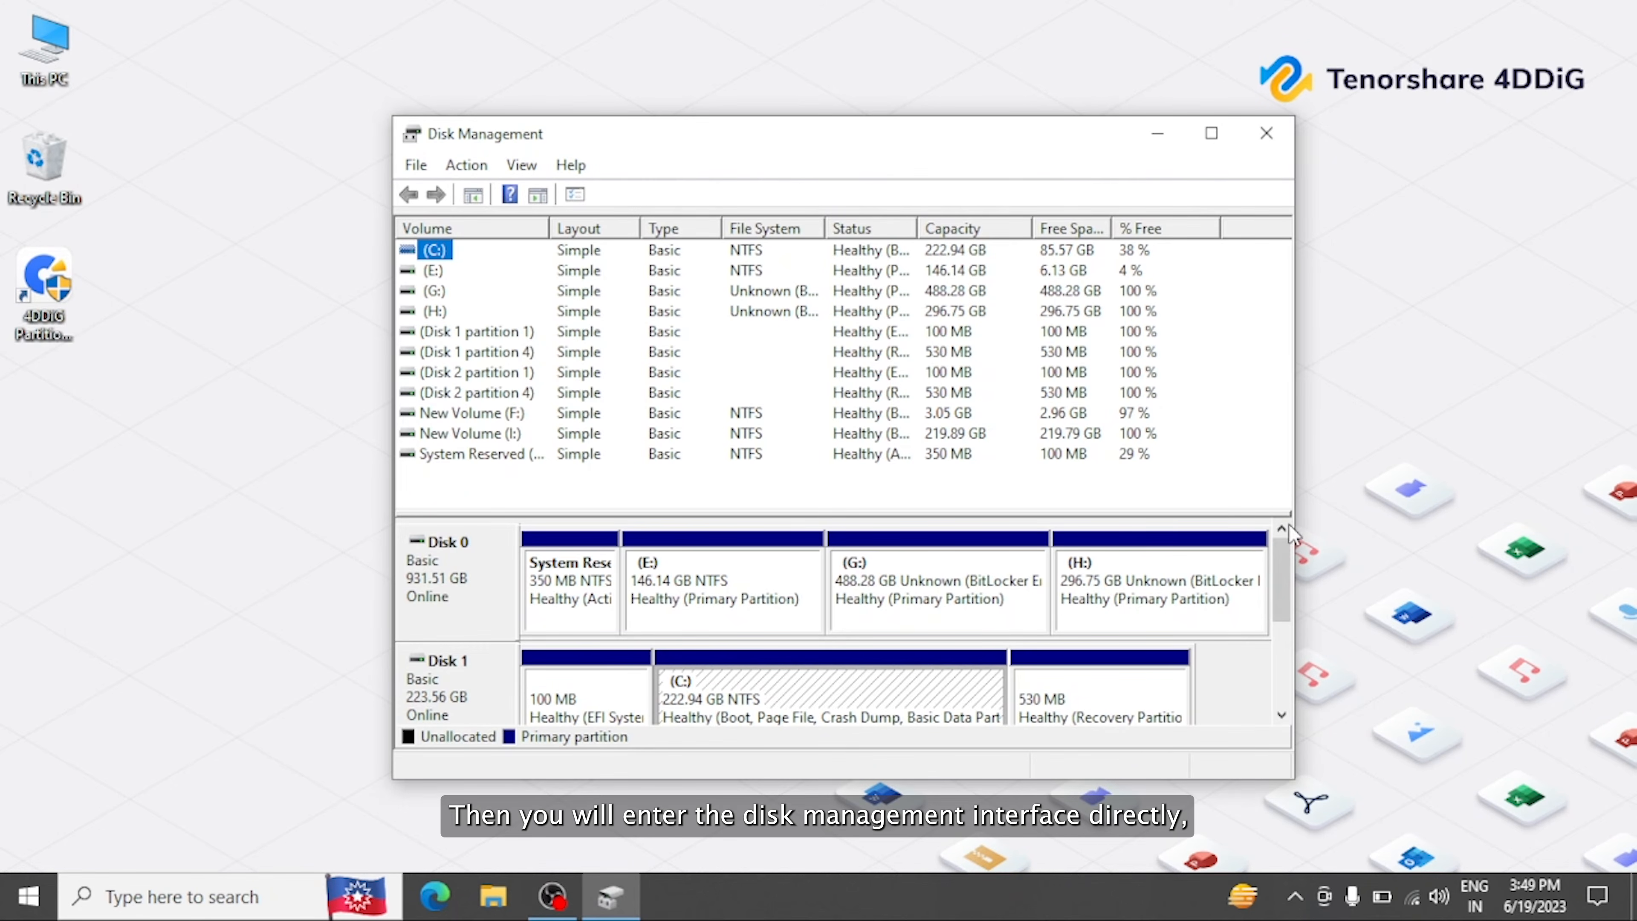
drag(1281, 559, 1283, 654)
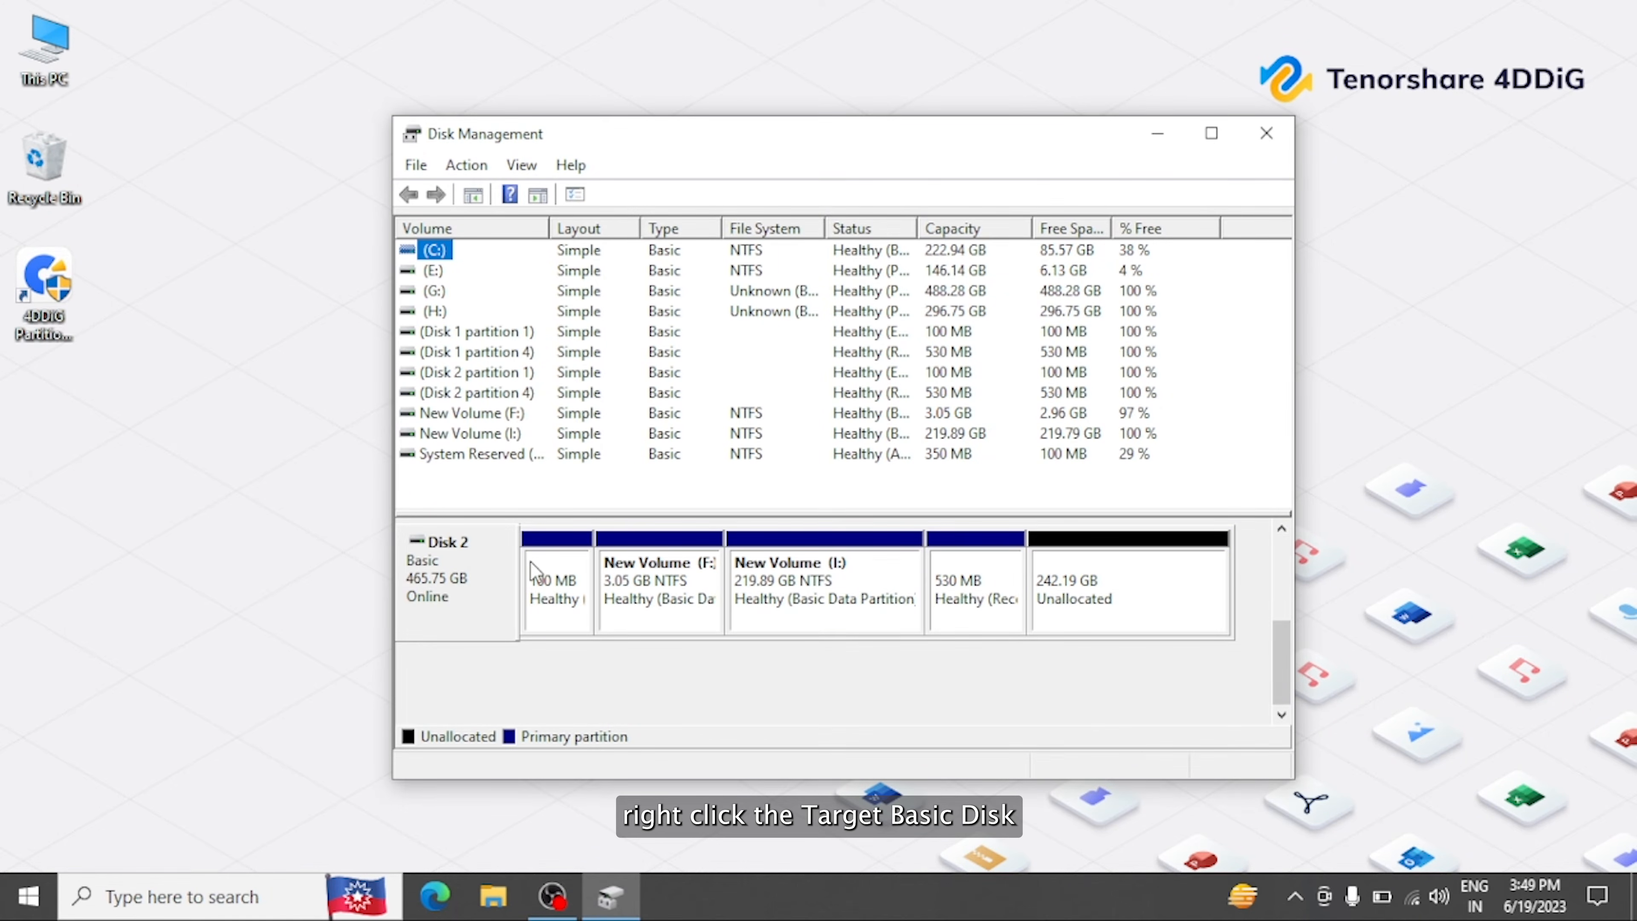
right_click(475, 585)
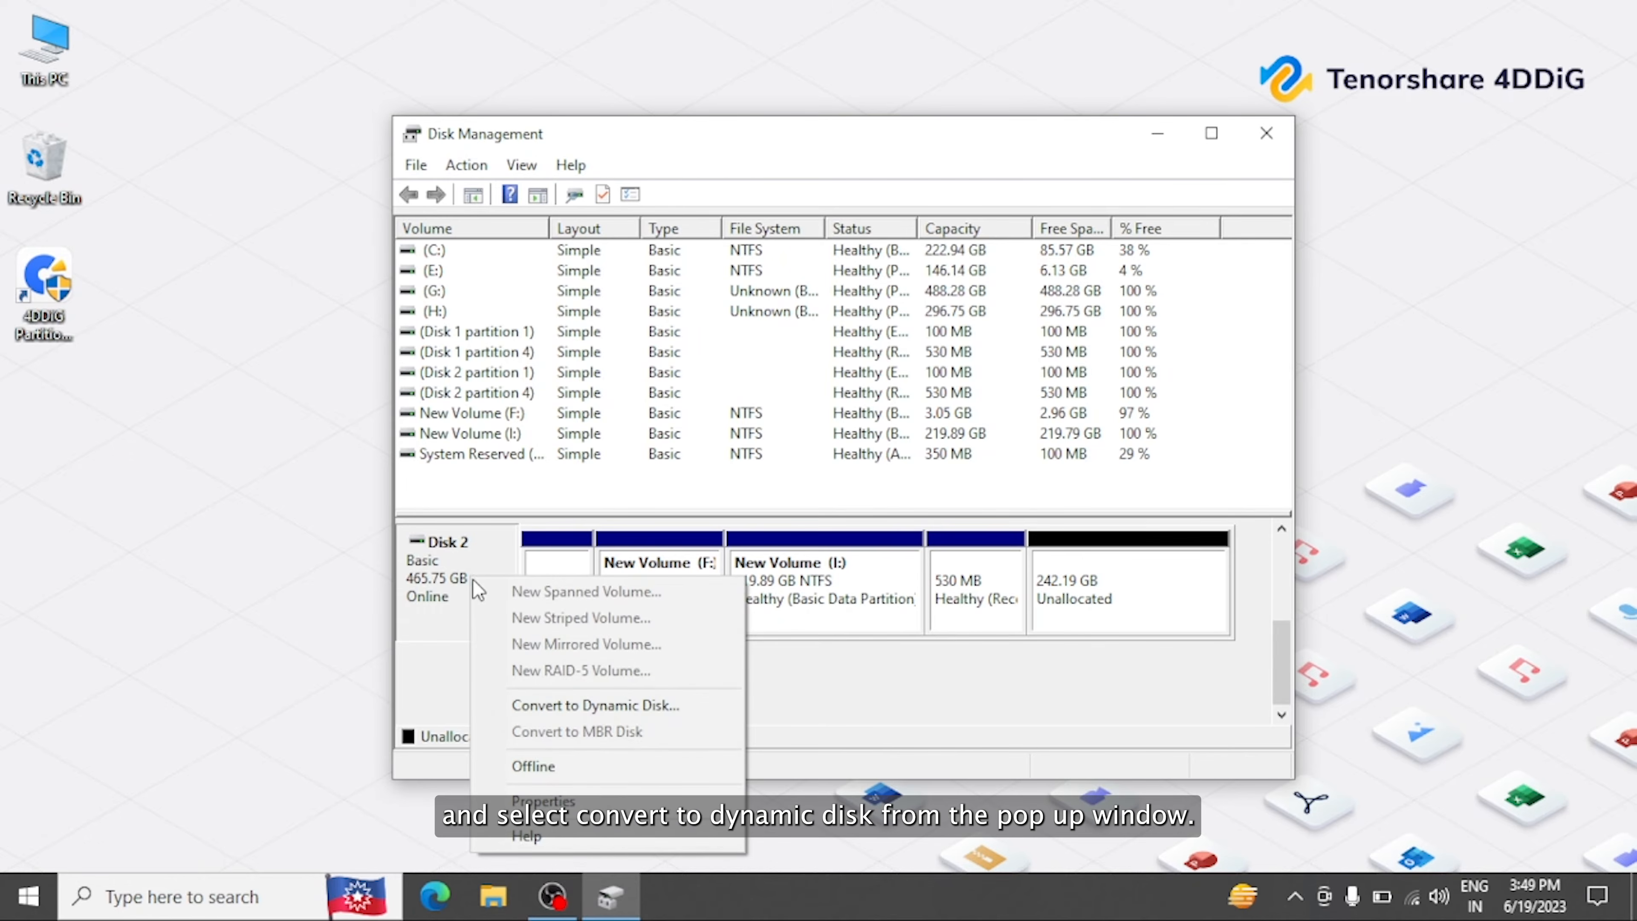
click(655, 704)
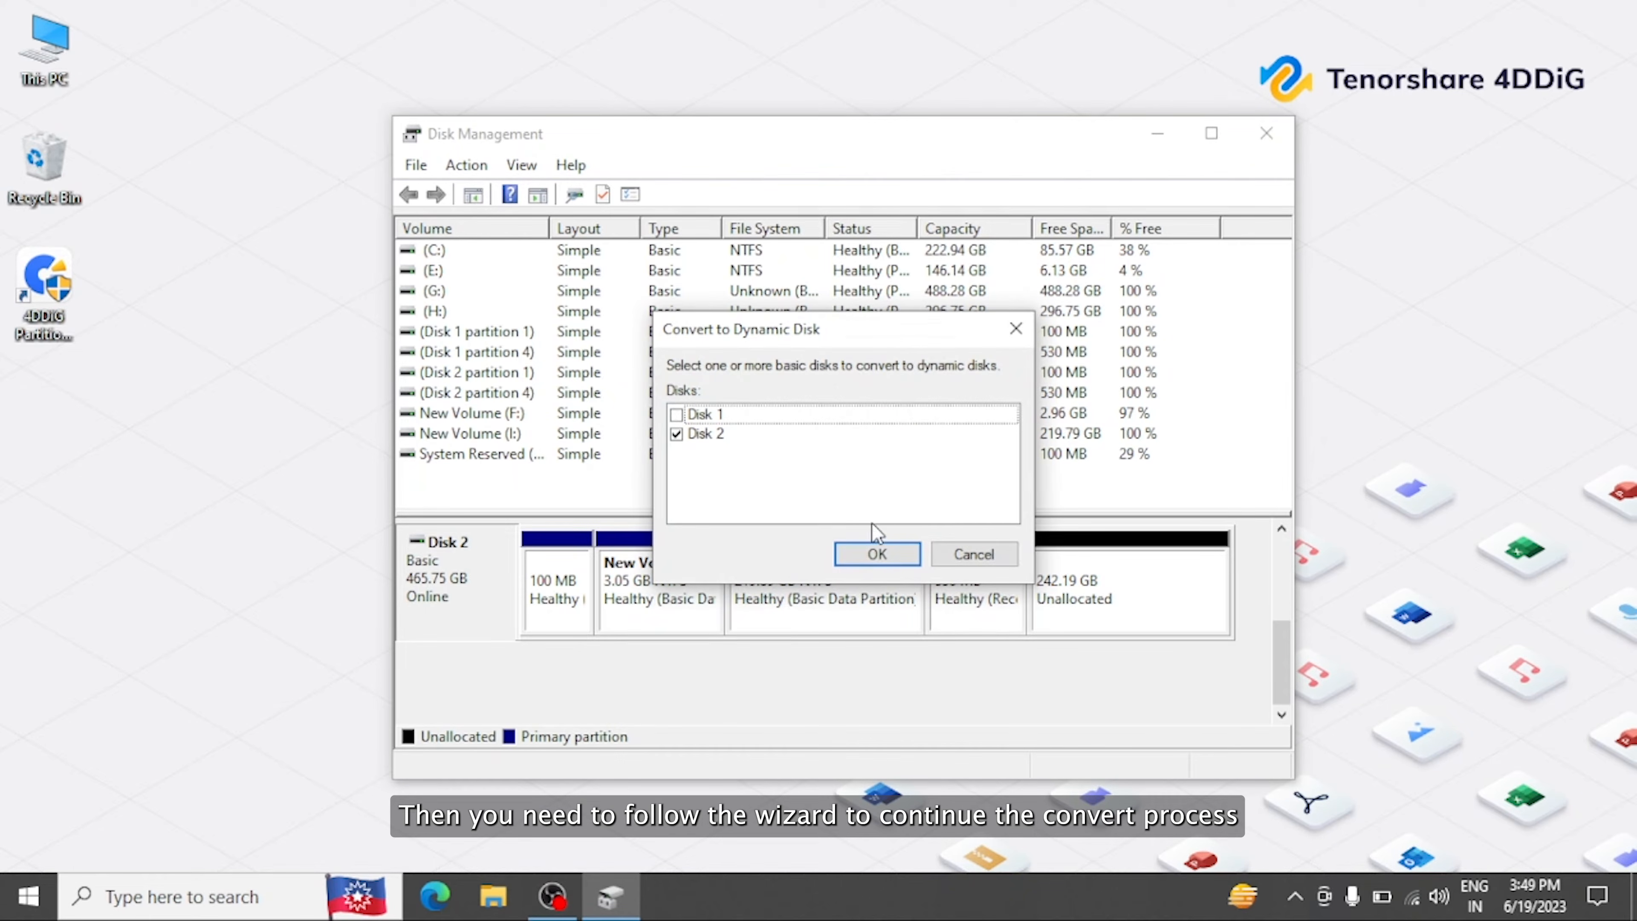
click(876, 555)
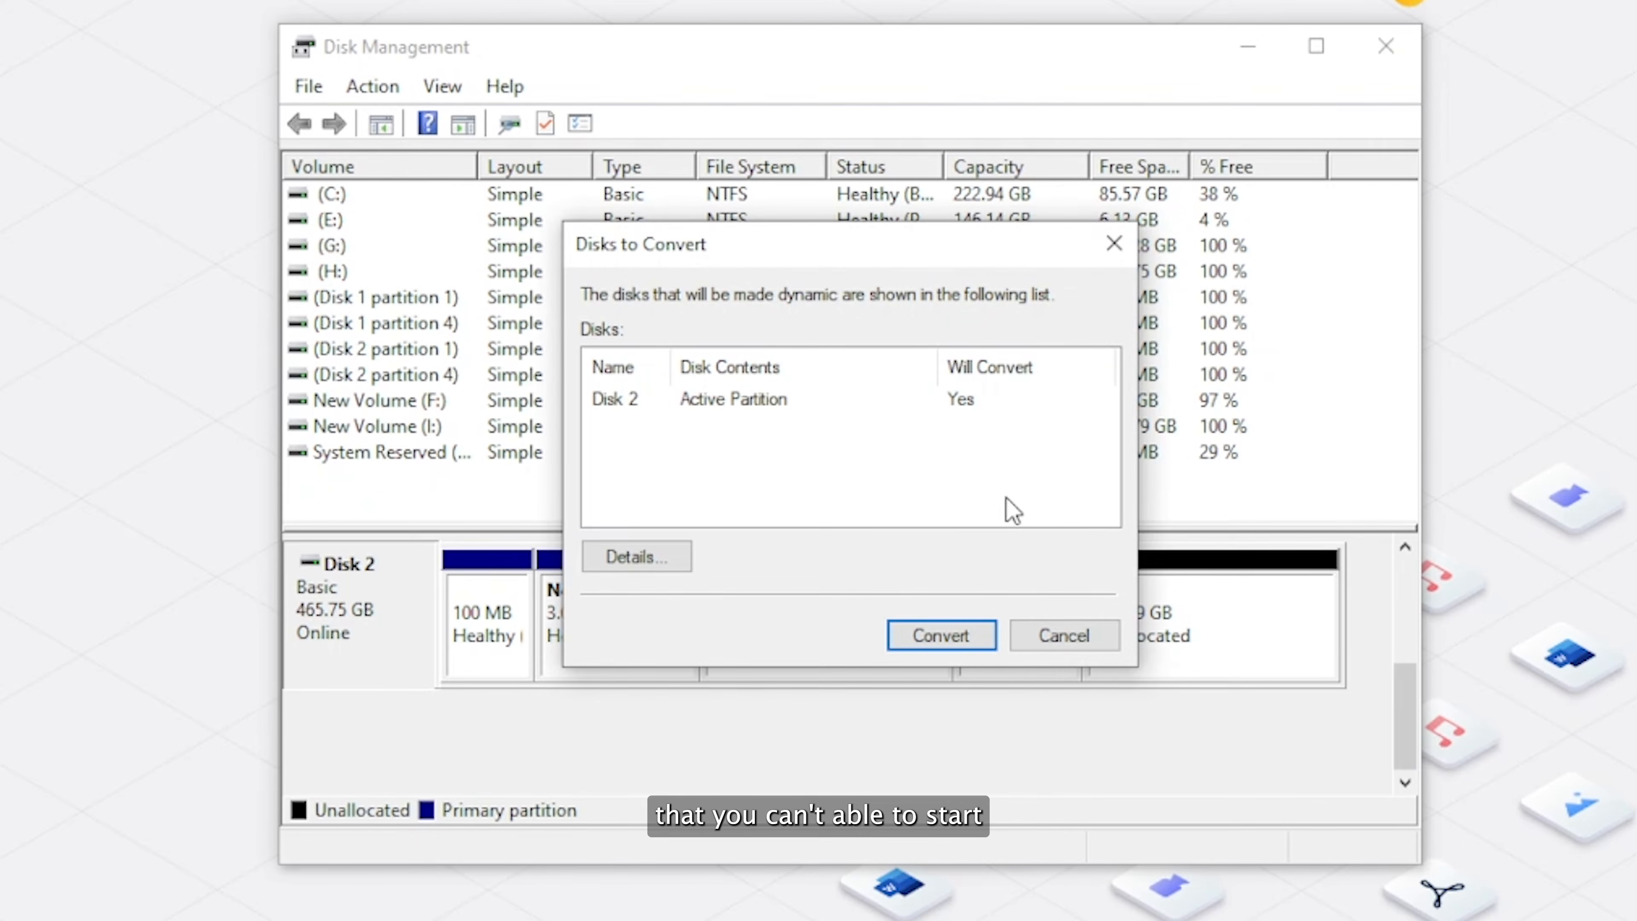
click(940, 635)
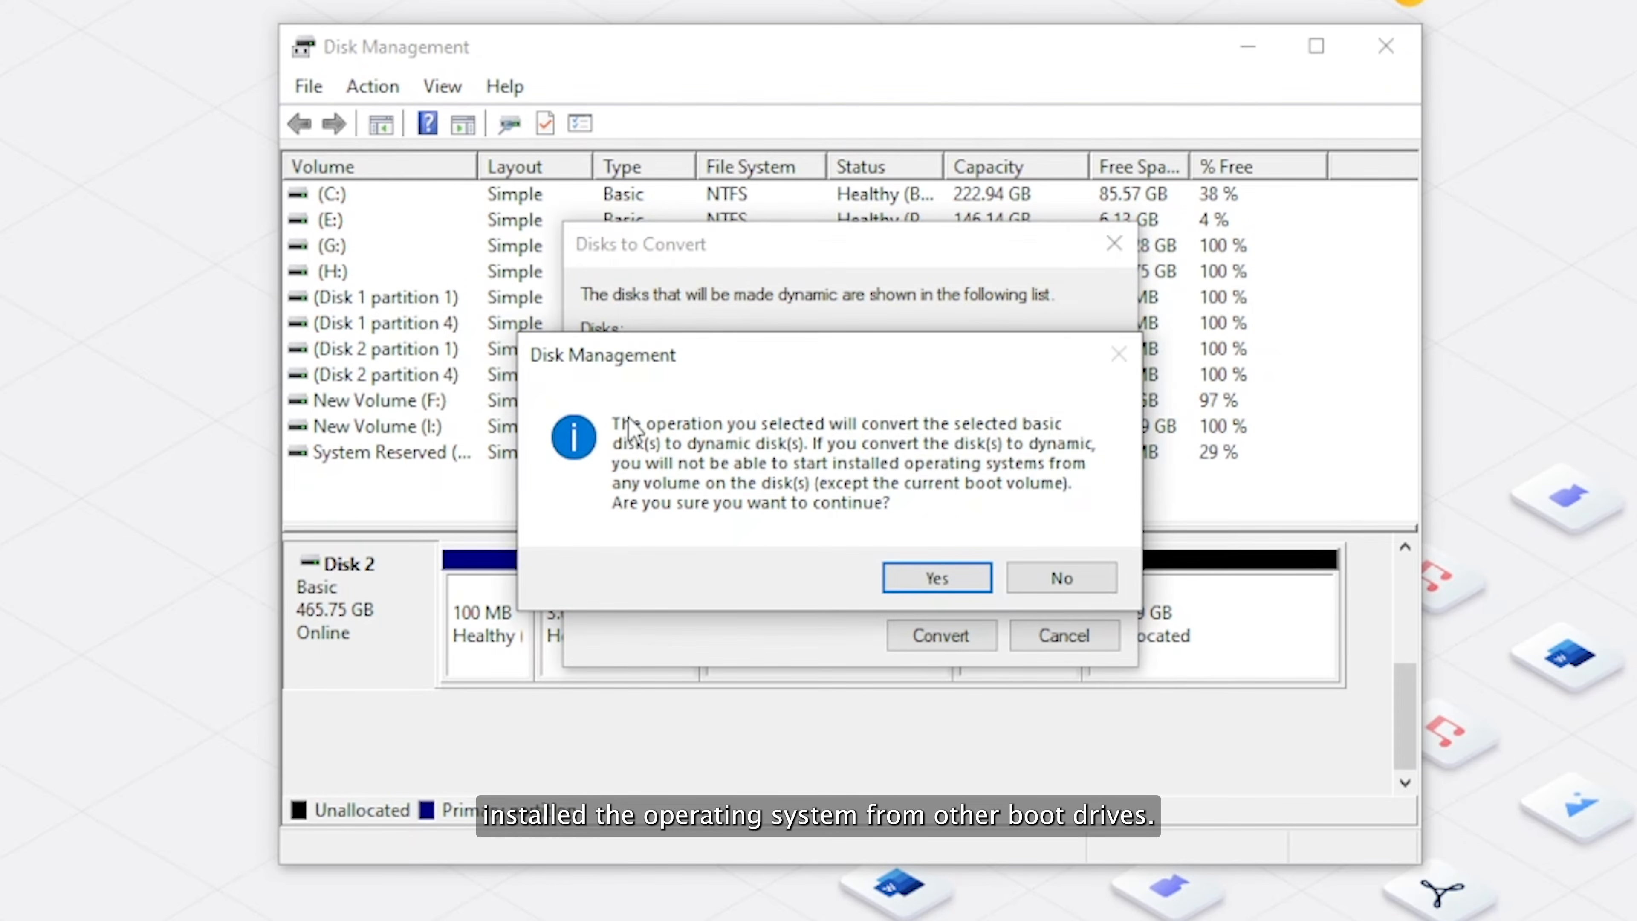